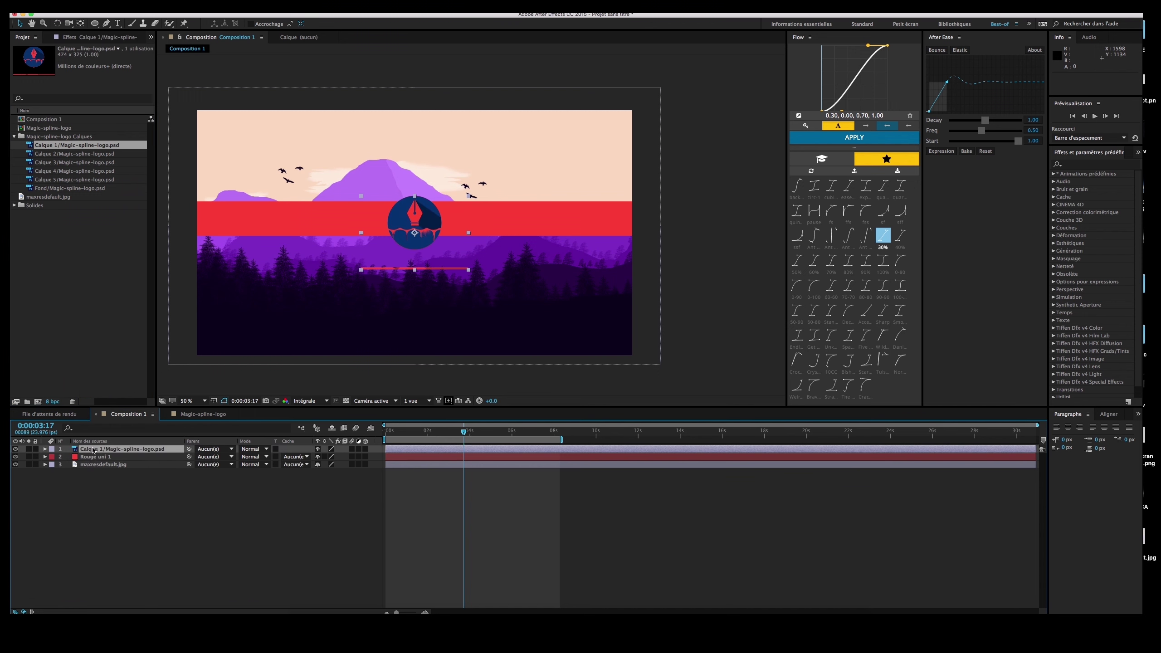
Step: Scale the Calque 1 logo layer to about 179% and add an elliptical mask around its round emblem
{"action": "key", "text": "s"}
{"action": "left_click_drag", "start_coordinate": [349, 457], "coordinate": [384, 457]}
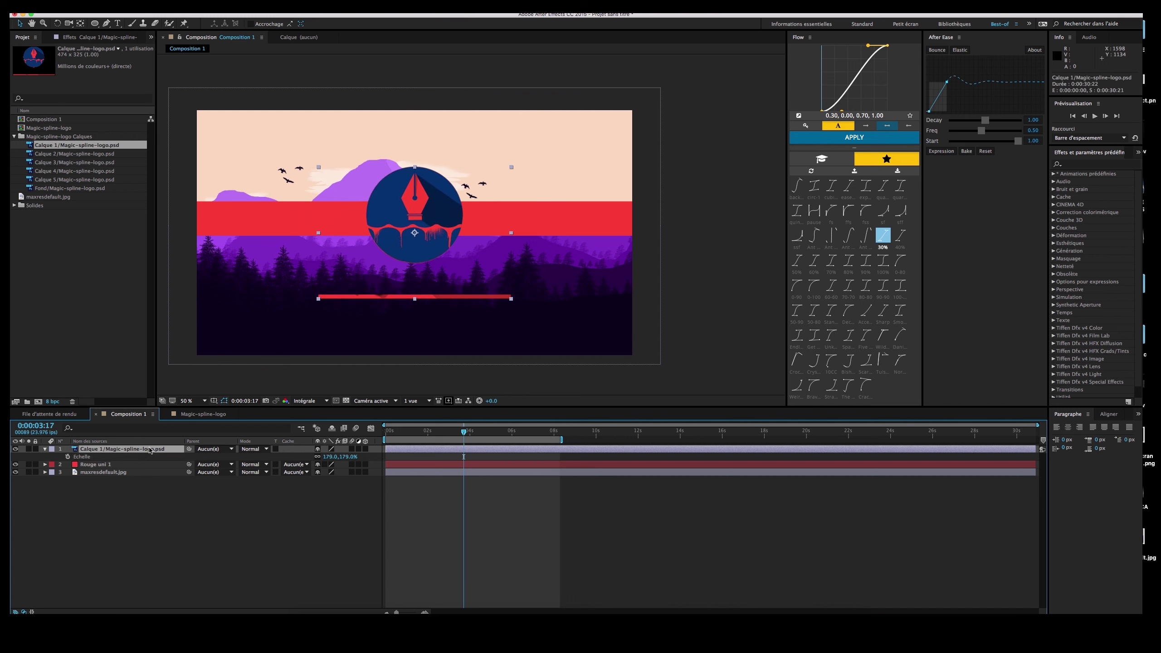
{"action": "left_click", "coordinate": [94, 23]}
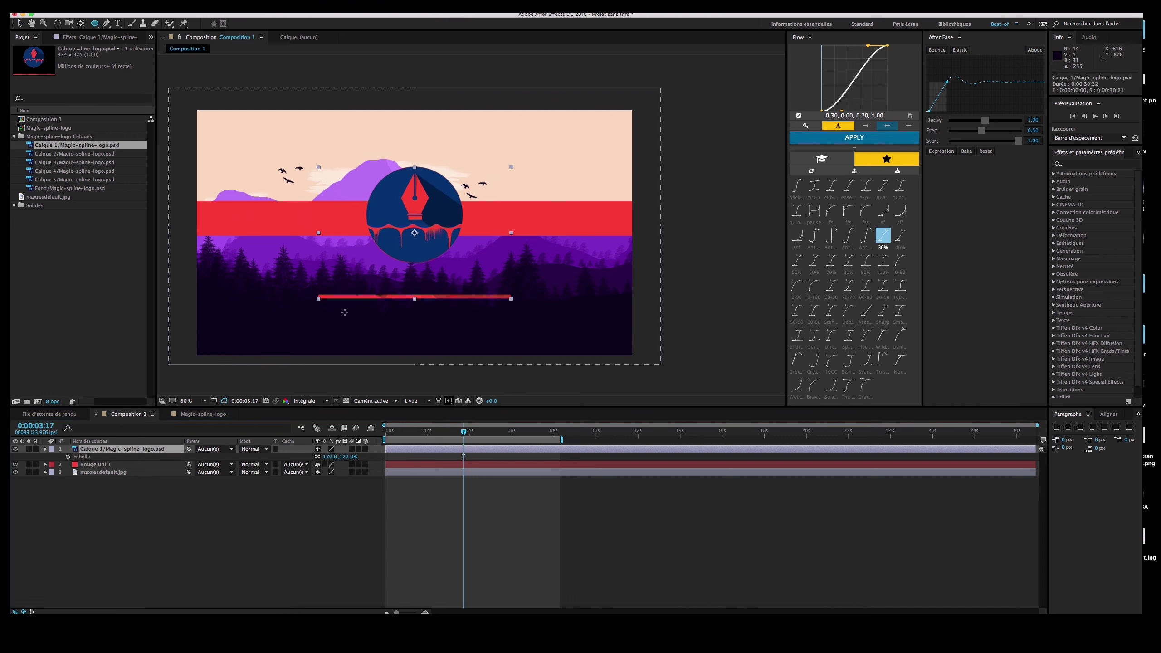
{"action": "left_click_drag", "start_coordinate": [392, 191], "coordinate": [463, 265]}
{"action": "left_click", "coordinate": [296, 577]}
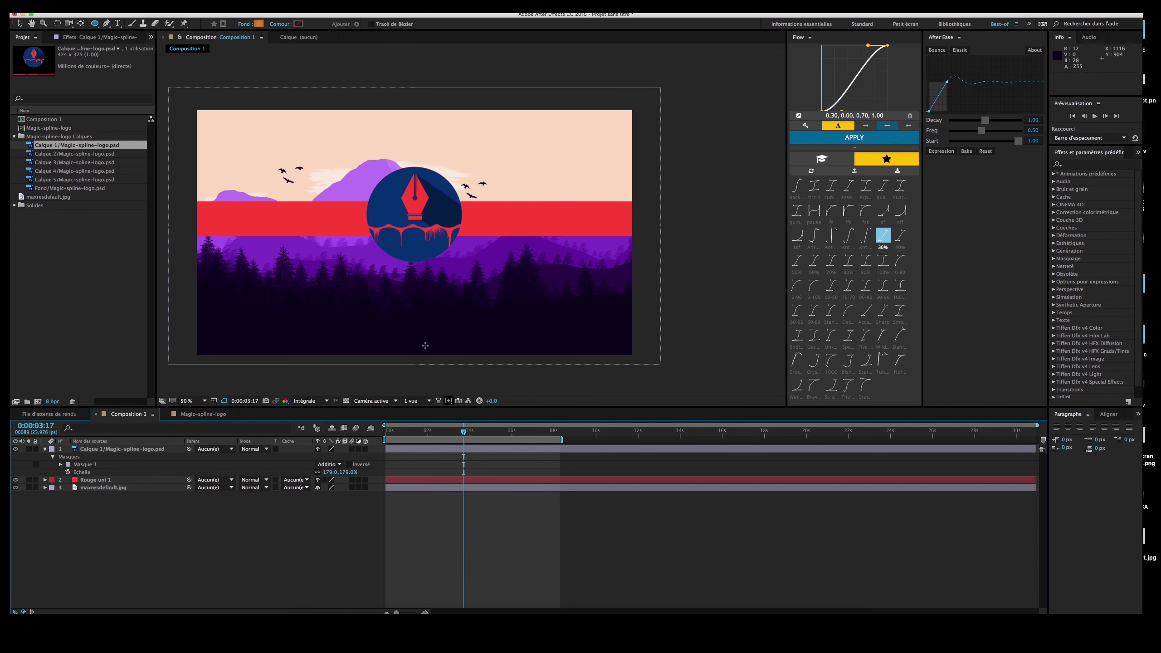
Step: Preview the composition from the first frame and stop at 0:00:01:11
{"action": "left_click_drag", "start_coordinate": [424, 434], "coordinate": [316, 448]}
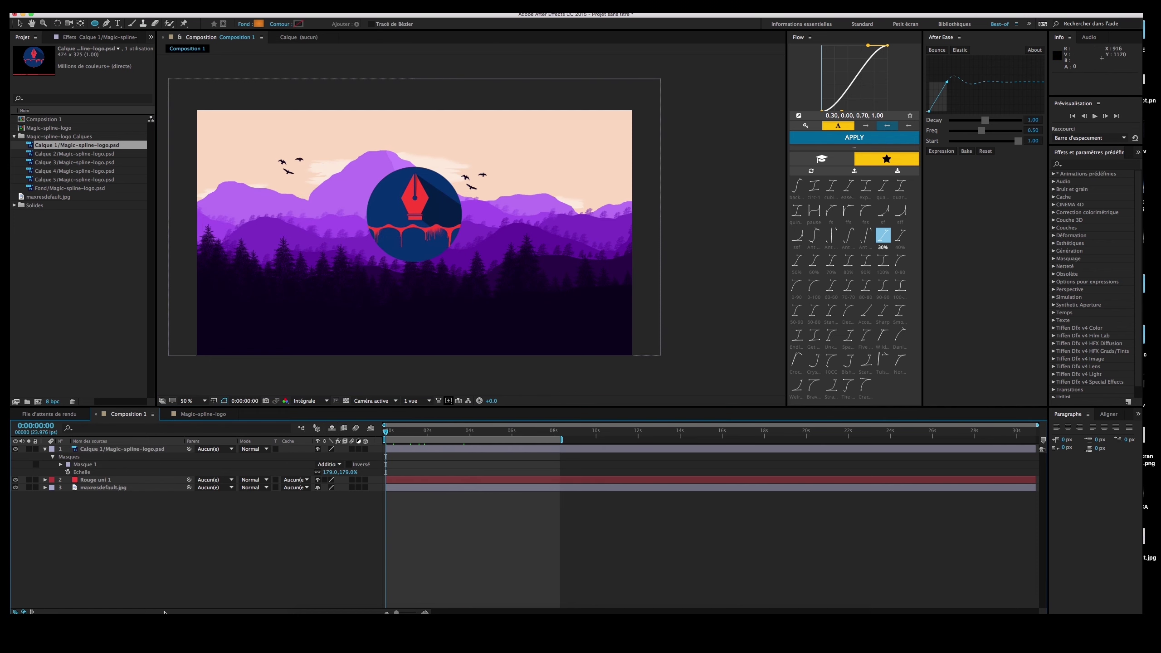
{"action": "key", "text": "space"}
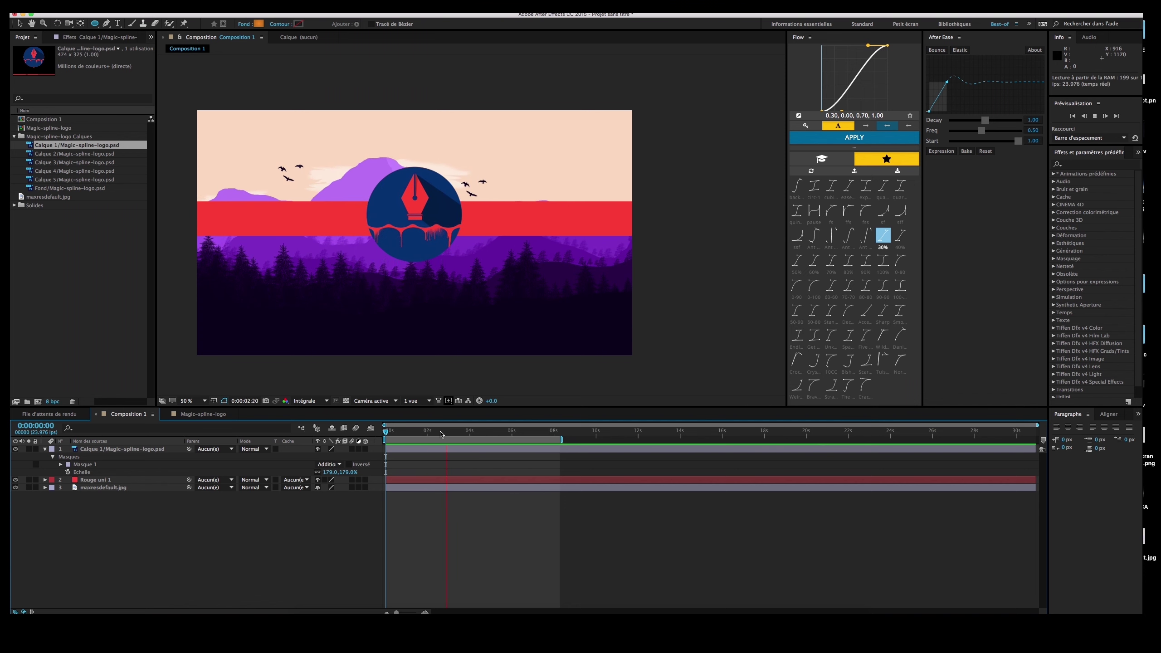
{"action": "left_click", "coordinate": [417, 433]}
Step: Animate the logo layer's scale from 0% at 0:00:01:11 to 175% at 0:00:01:20
{"action": "key", "text": "s"}
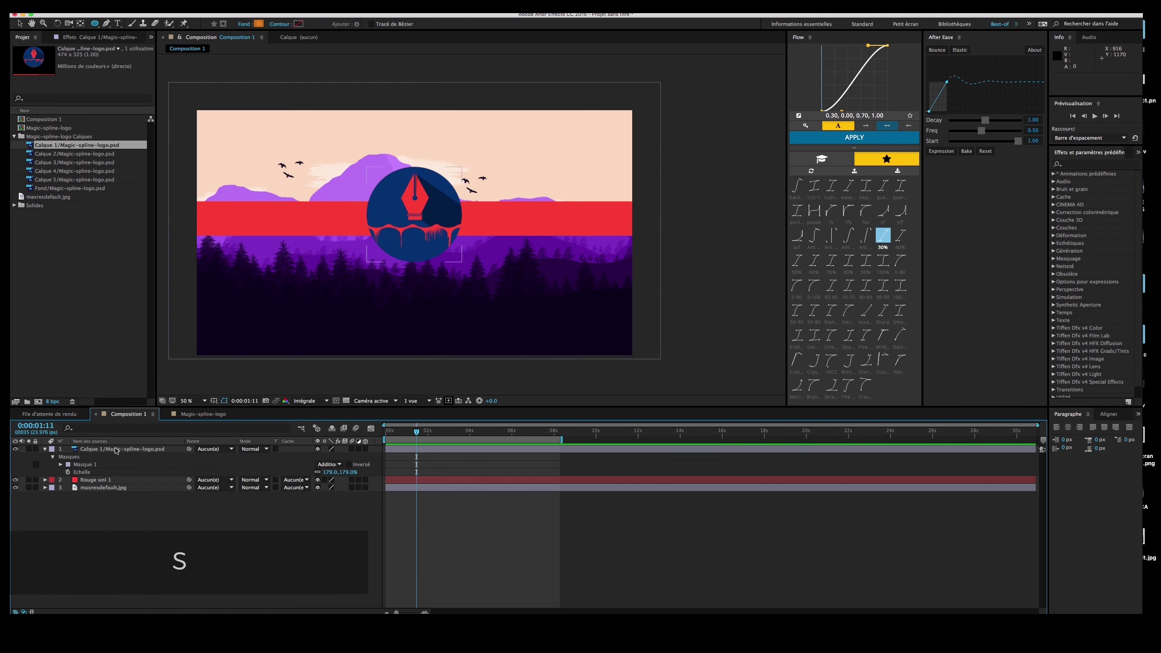
{"action": "left_click", "coordinate": [116, 450]}
{"action": "key", "text": "s"}
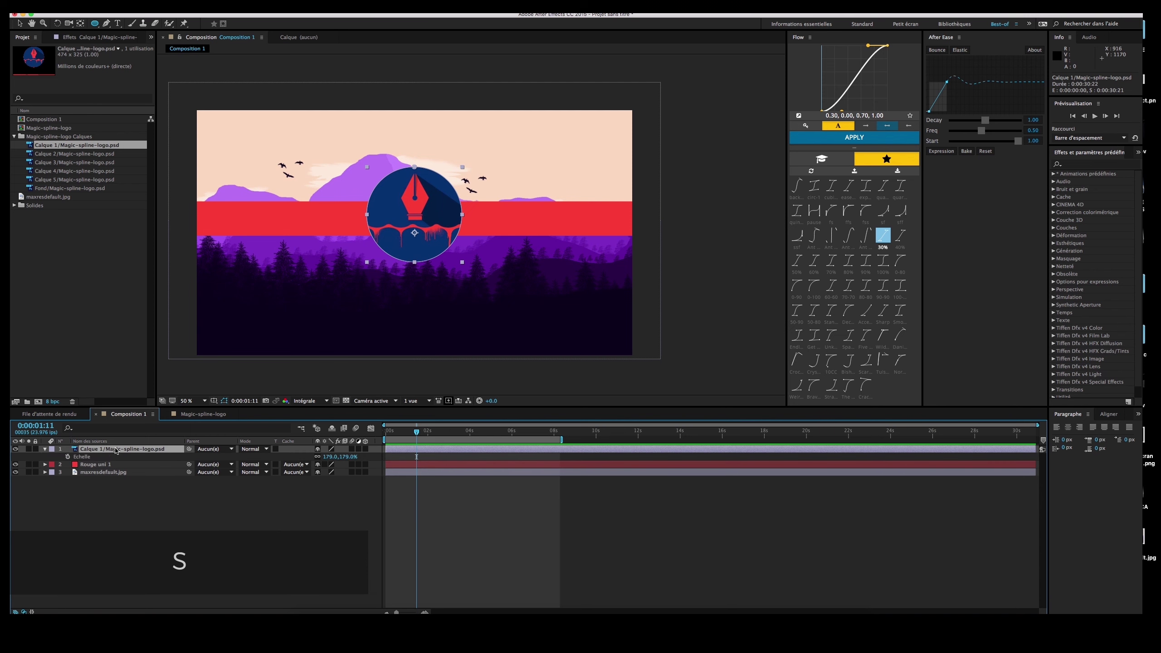
{"action": "left_click", "coordinate": [68, 457]}
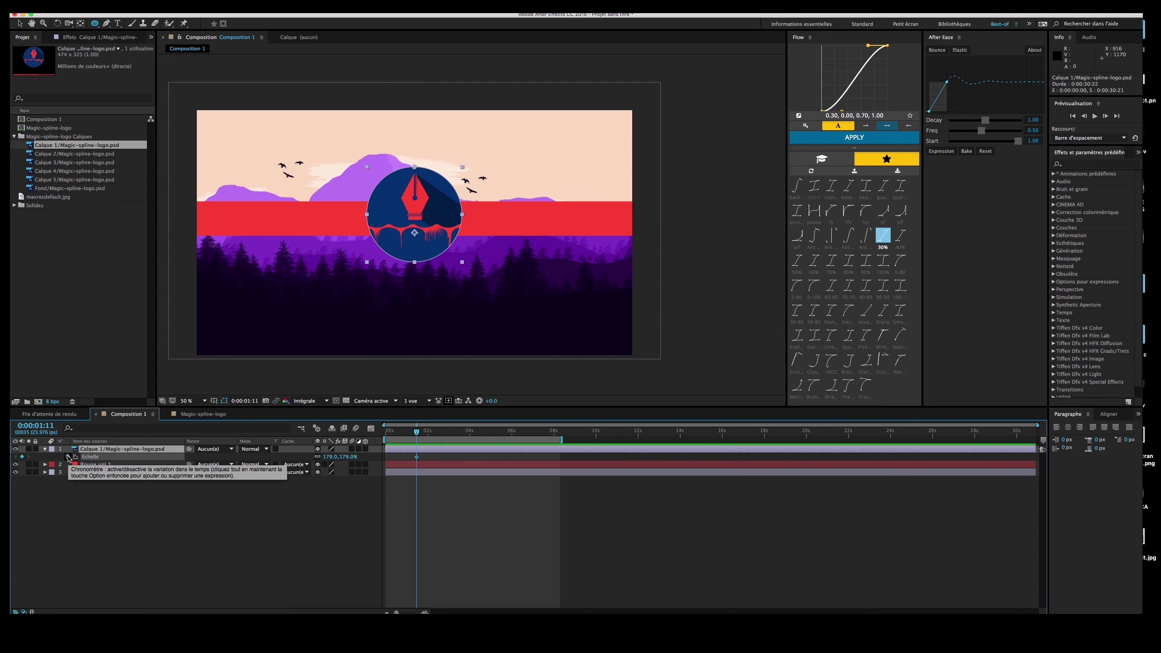
{"action": "left_click", "coordinate": [345, 457]}
{"action": "type", "text": "0"}
{"action": "key", "text": "Return"}
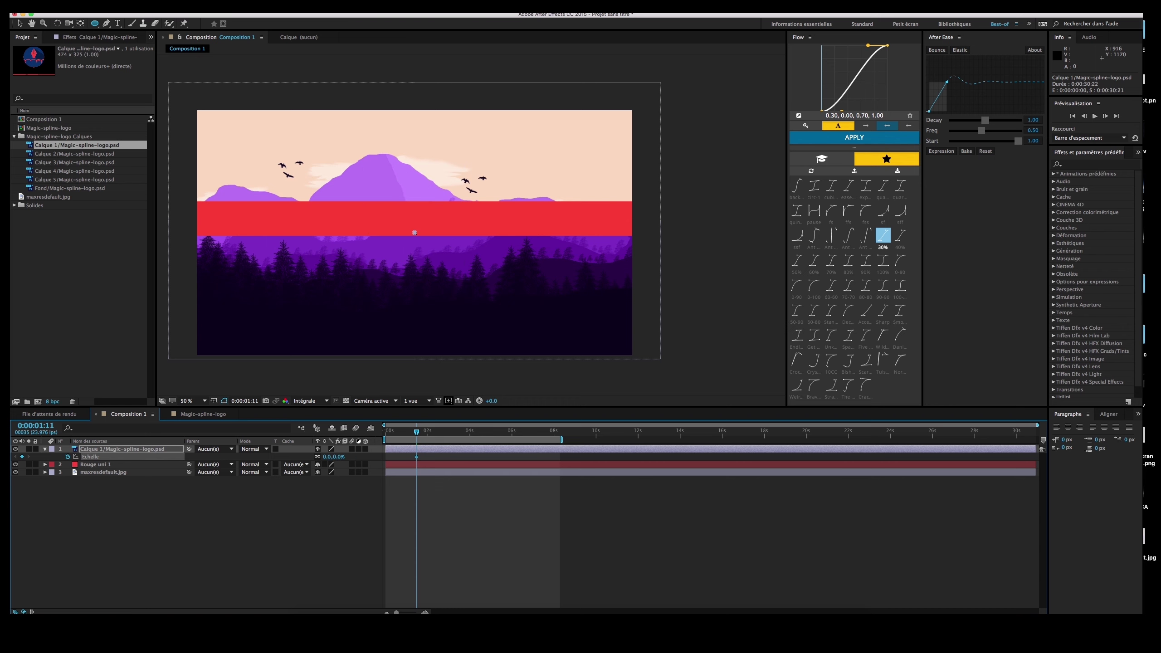
{"action": "left_click_drag", "start_coordinate": [420, 434], "coordinate": [424, 433]}
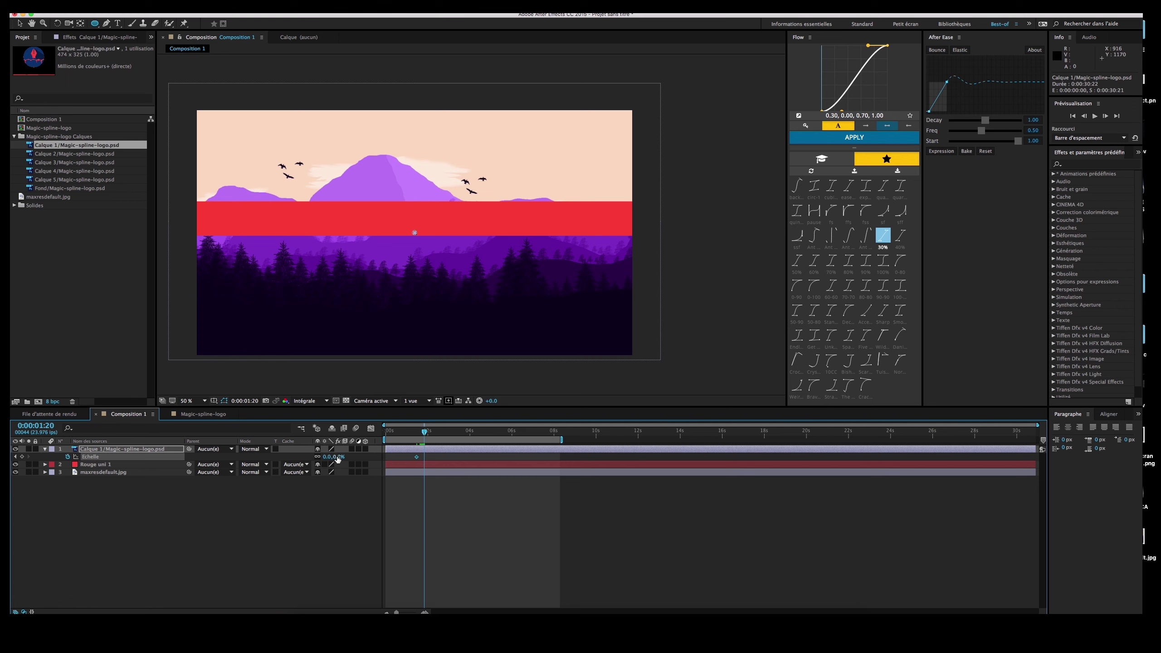
{"action": "left_click_drag", "start_coordinate": [335, 456], "coordinate": [415, 457]}
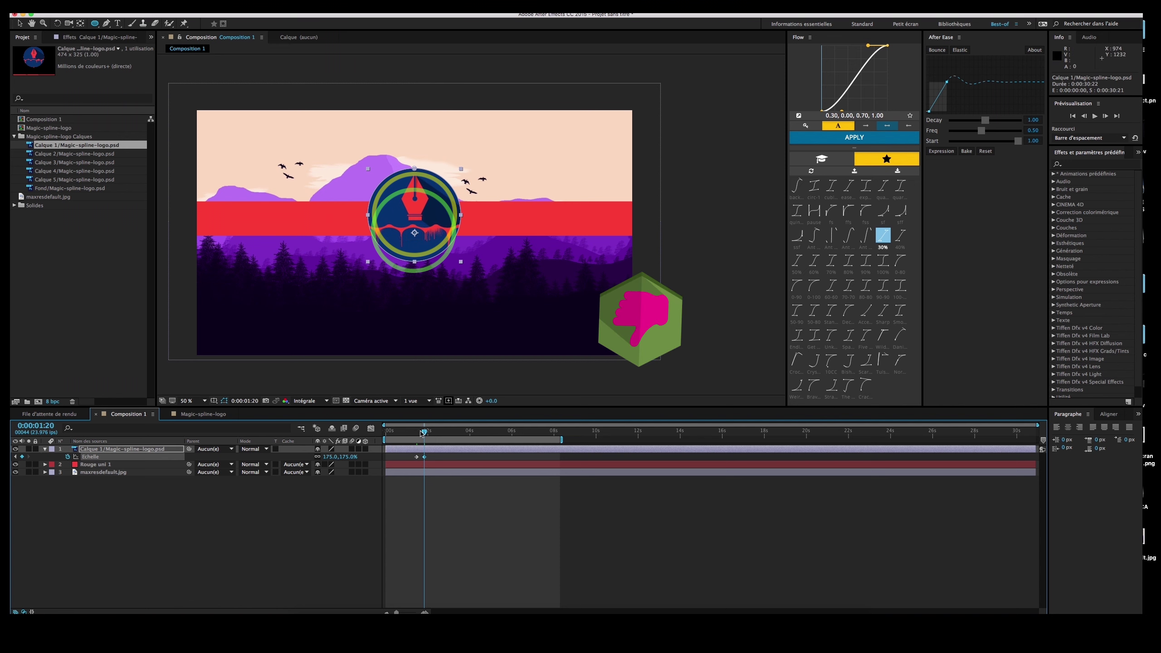
Step: Set the logo layer's anchor point to 237.0, 132.5 to bring it closer to the emblem's centre
{"action": "mouse_move", "coordinate": [424, 433]}
{"action": "left_mouse_down"}
{"action": "mouse_move", "coordinate": [414, 432]}
{"action": "mouse_move", "coordinate": [424, 432]}
{"action": "left_mouse_up"}
{"action": "key", "text": "comma"}
{"action": "key", "text": "comma"}
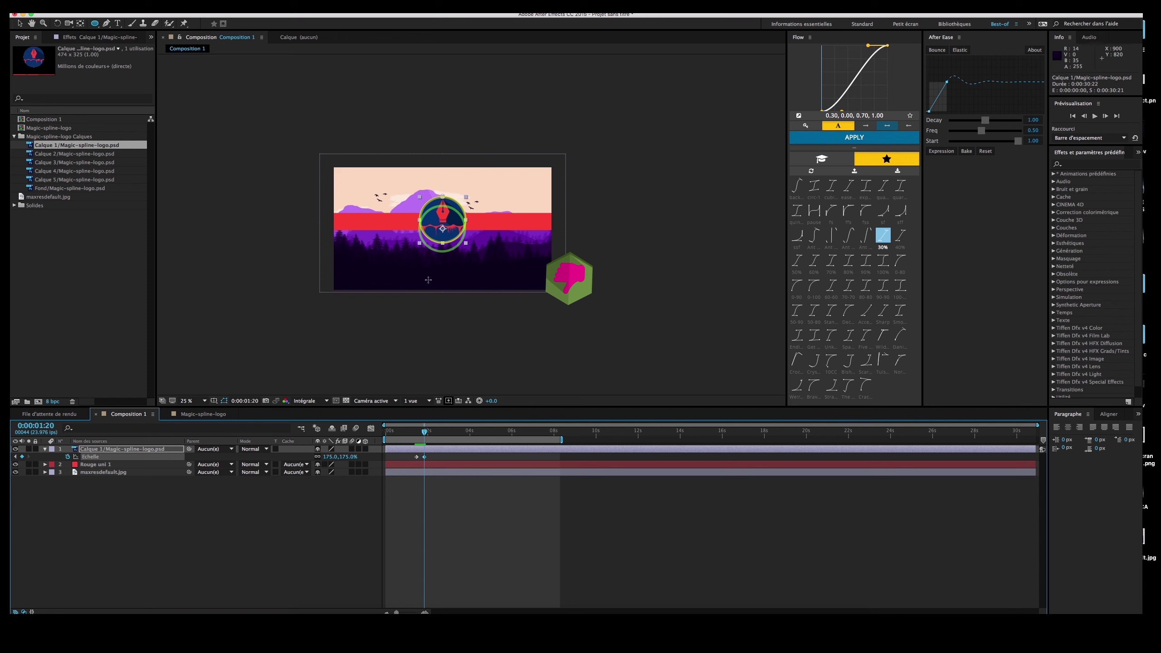
{"action": "left_click", "coordinate": [45, 449]}
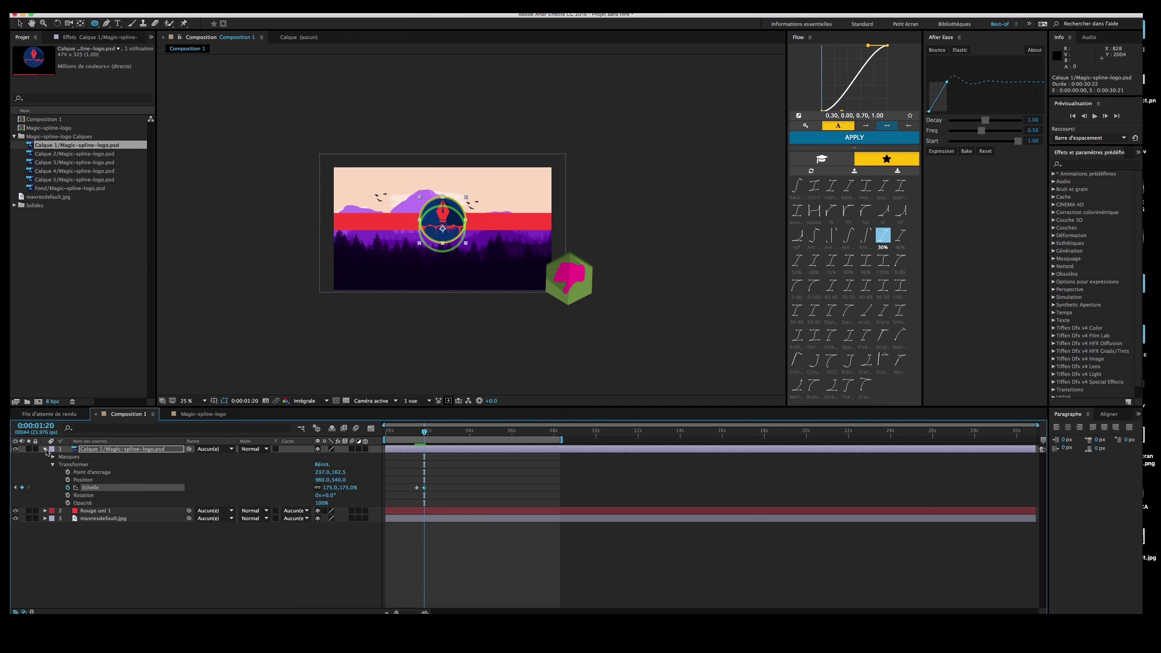
{"action": "left_click", "coordinate": [97, 473]}
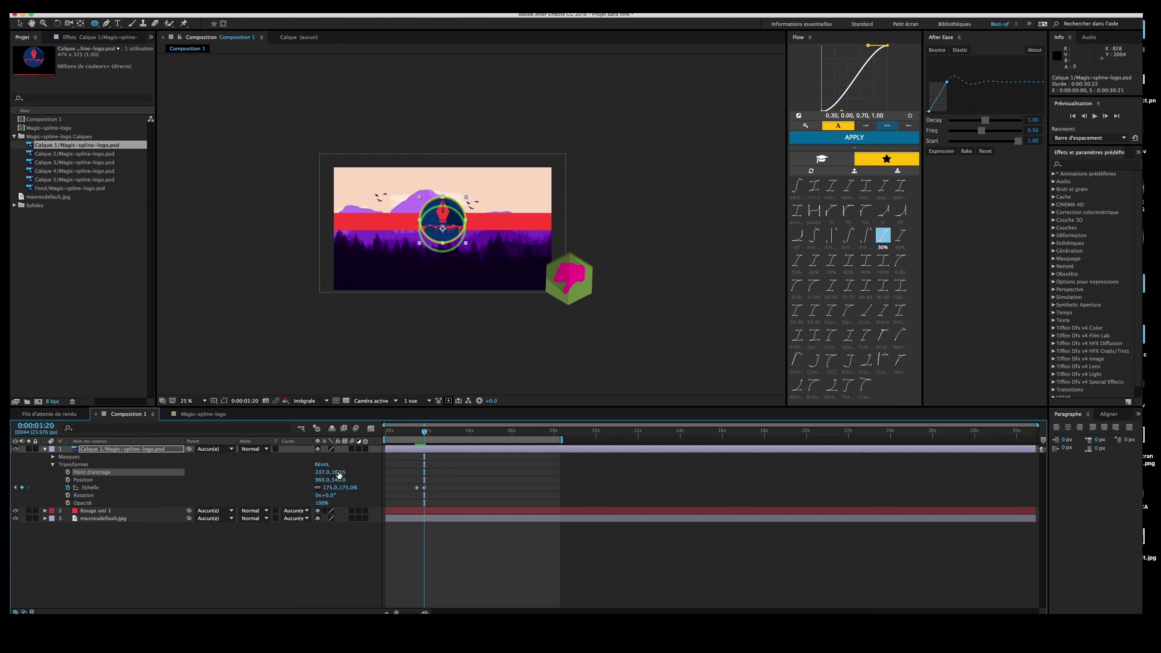
{"action": "left_click_drag", "start_coordinate": [338, 473], "coordinate": [324, 472]}
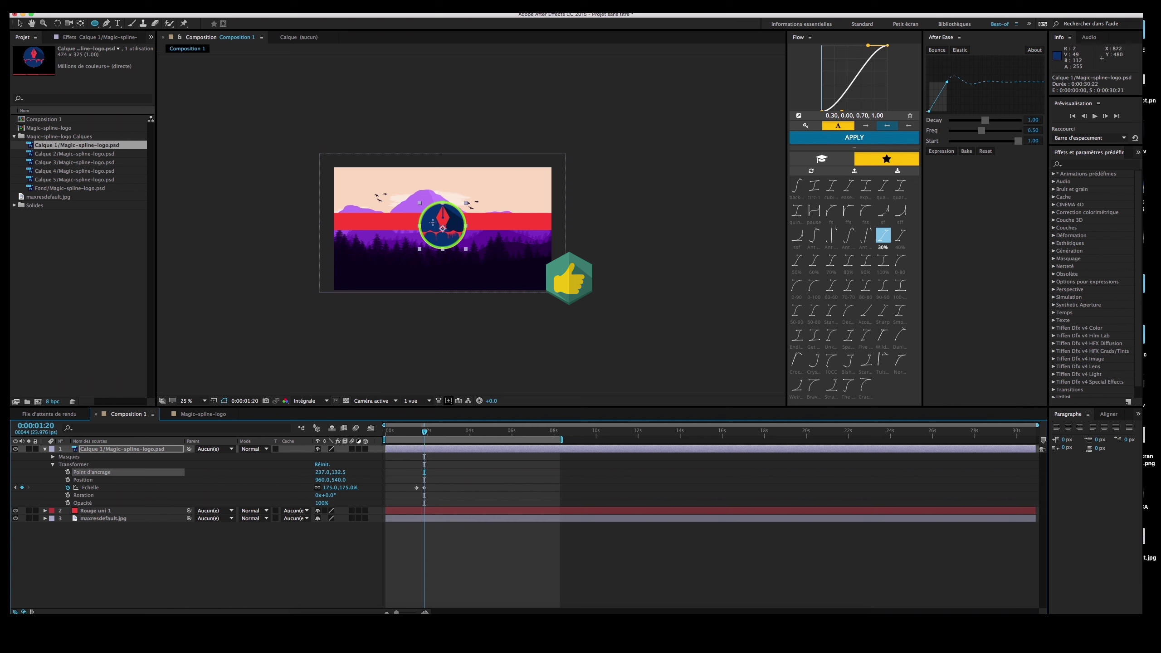
Step: Check the scale-up from the new anchor point, and raise the logo layer to position 960.0, 504.0
{"action": "left_click", "coordinate": [420, 435]}
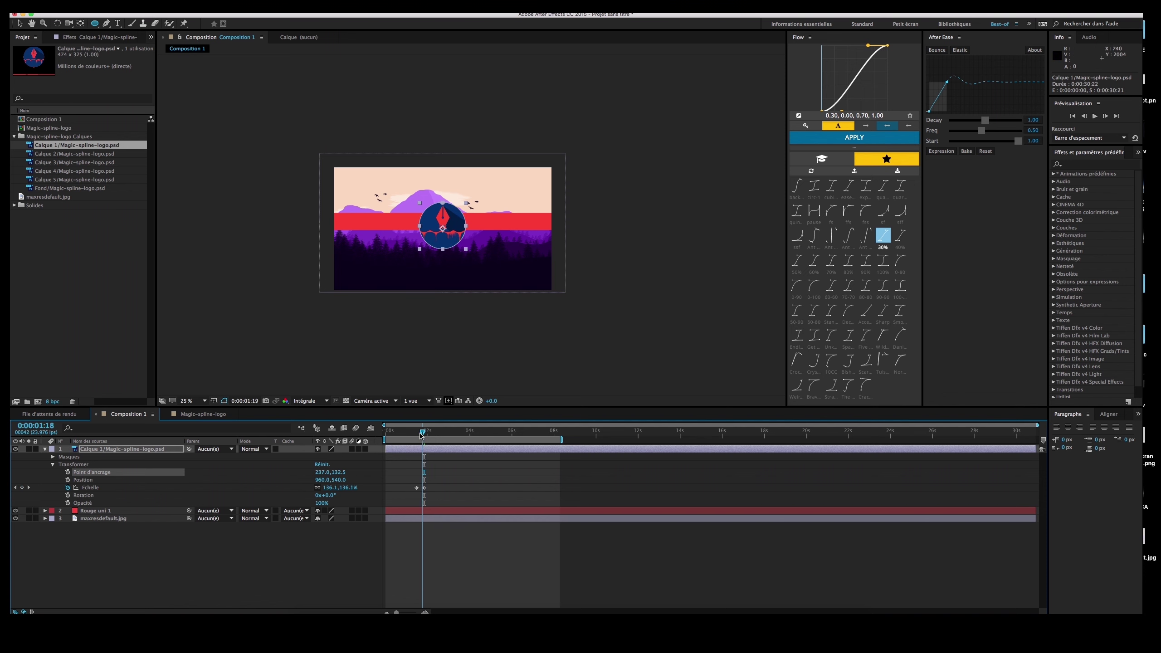
{"action": "left_click_drag", "start_coordinate": [421, 434], "coordinate": [427, 435]}
{"action": "key", "text": "period"}
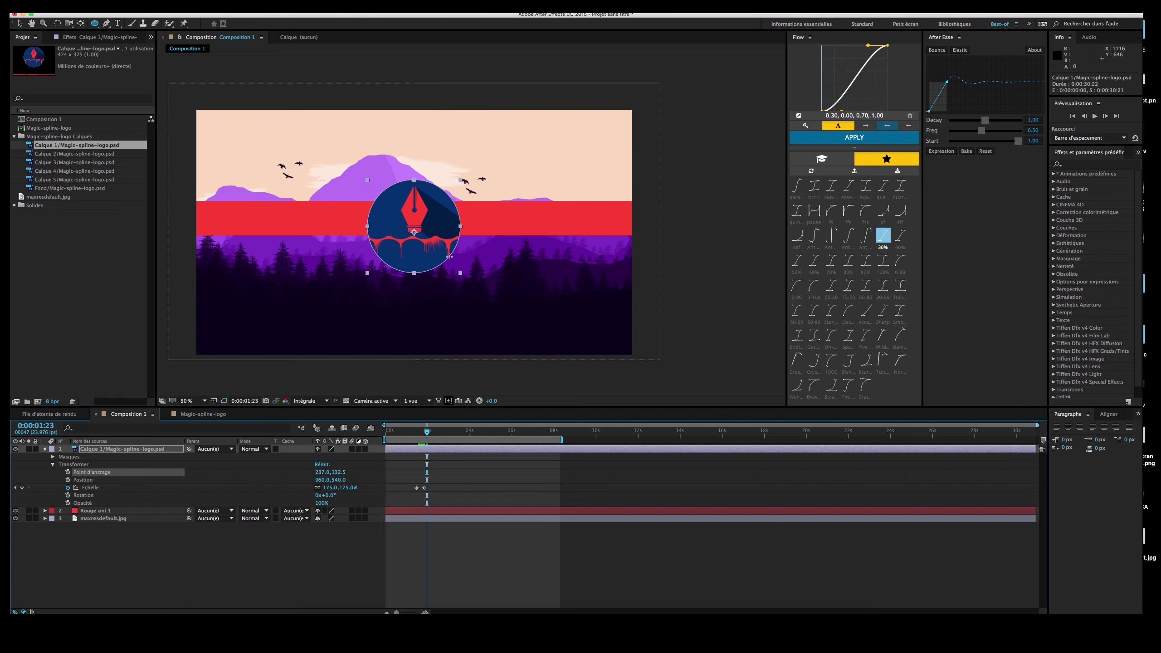
{"action": "left_click", "coordinate": [92, 479]}
{"action": "left_click_drag", "start_coordinate": [340, 482], "coordinate": [324, 483]}
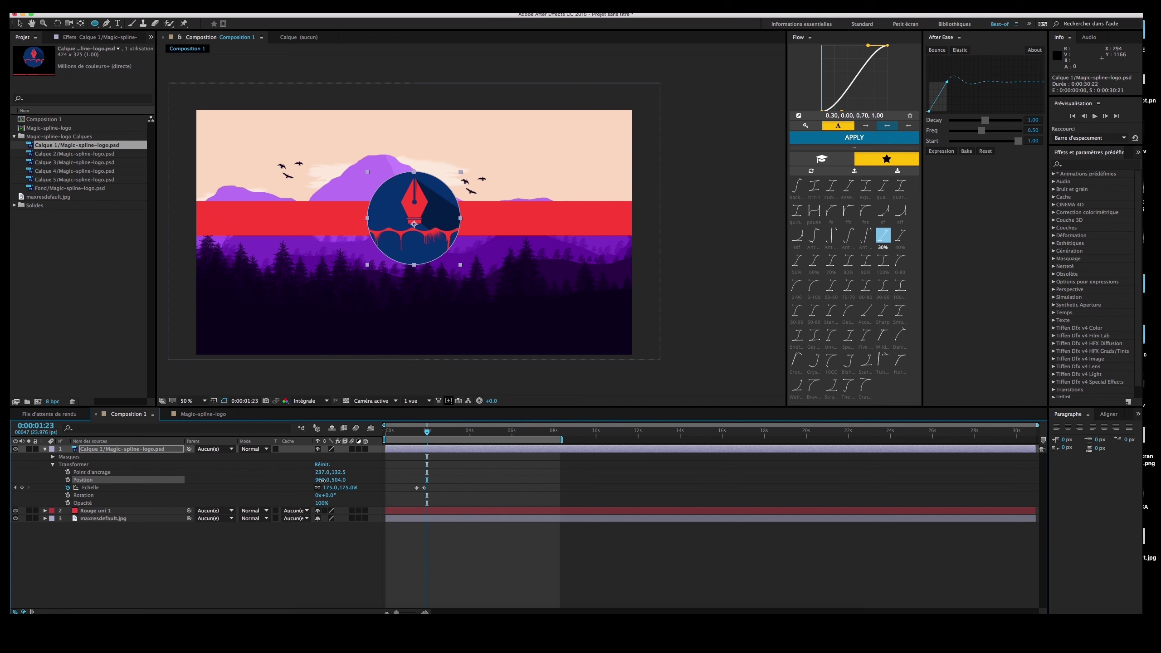
{"action": "left_click_drag", "start_coordinate": [372, 283], "coordinate": [419, 279]}
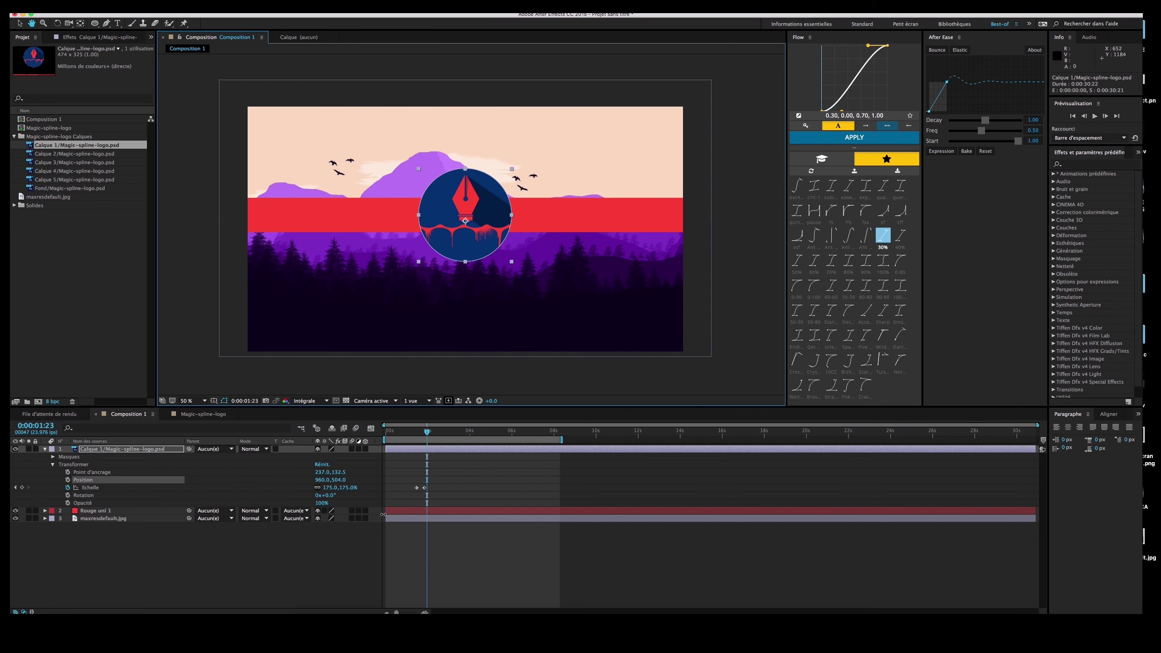
Step: Add a 145% scale keyframe at 0:00:02:05 and apply Easy Ease (Lissage de vitesse) to all the scale keyframes
{"action": "mouse_move", "coordinate": [426, 431]}
{"action": "left_mouse_down"}
{"action": "mouse_move", "coordinate": [413, 433]}
{"action": "mouse_move", "coordinate": [432, 434]}
{"action": "left_mouse_up"}
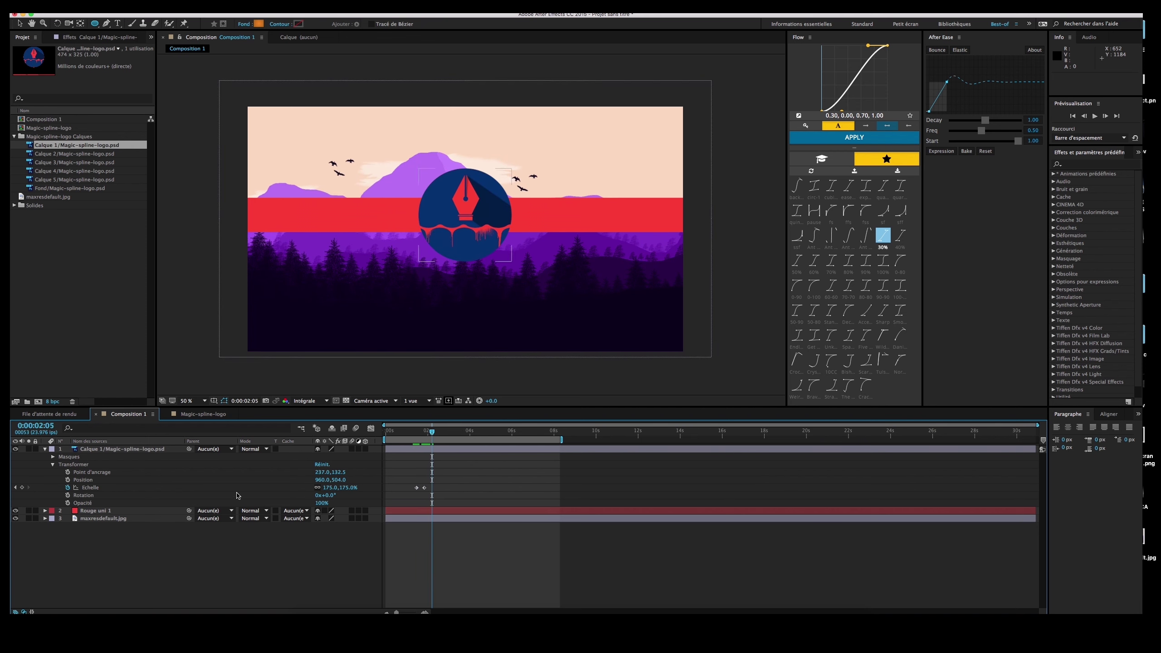
{"action": "left_click_drag", "start_coordinate": [344, 492], "coordinate": [331, 492]}
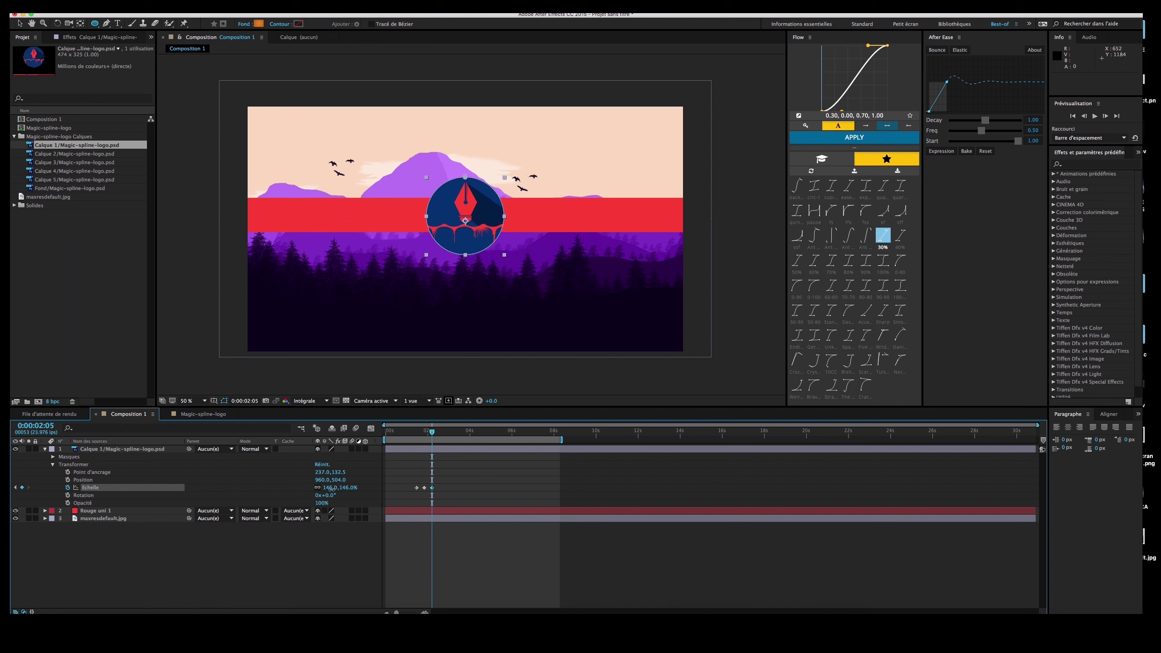
{"action": "left_click_drag", "start_coordinate": [460, 498], "coordinate": [404, 482]}
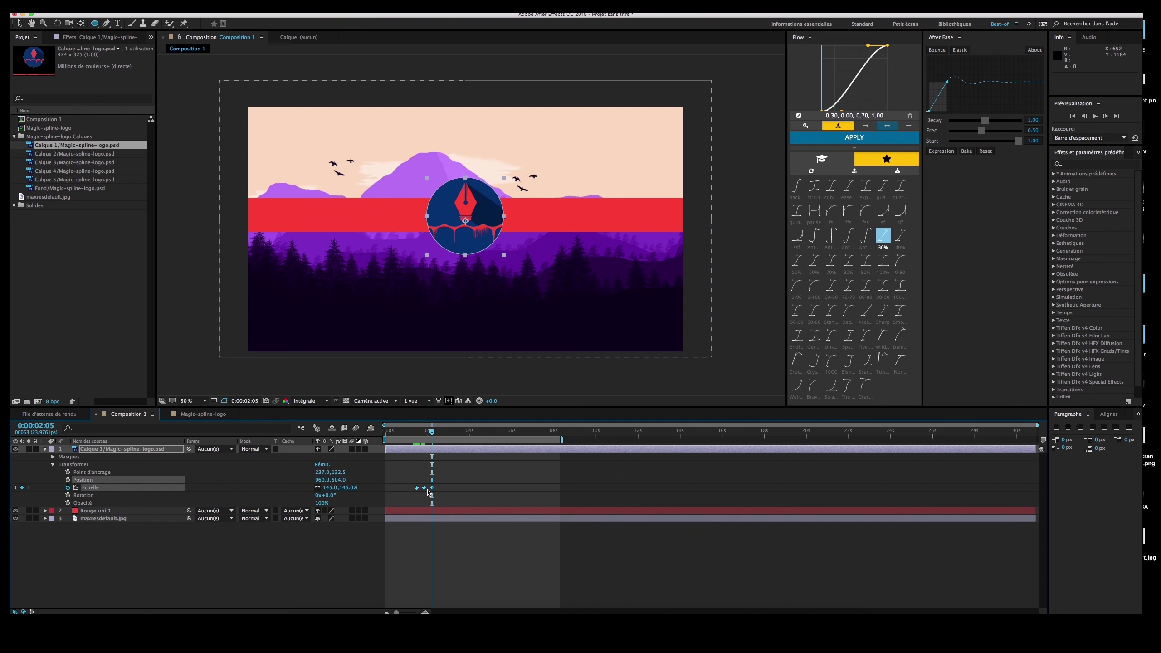
{"action": "right_click", "coordinate": [432, 489]}
{"action": "mouse_move", "coordinate": [548, 592]}
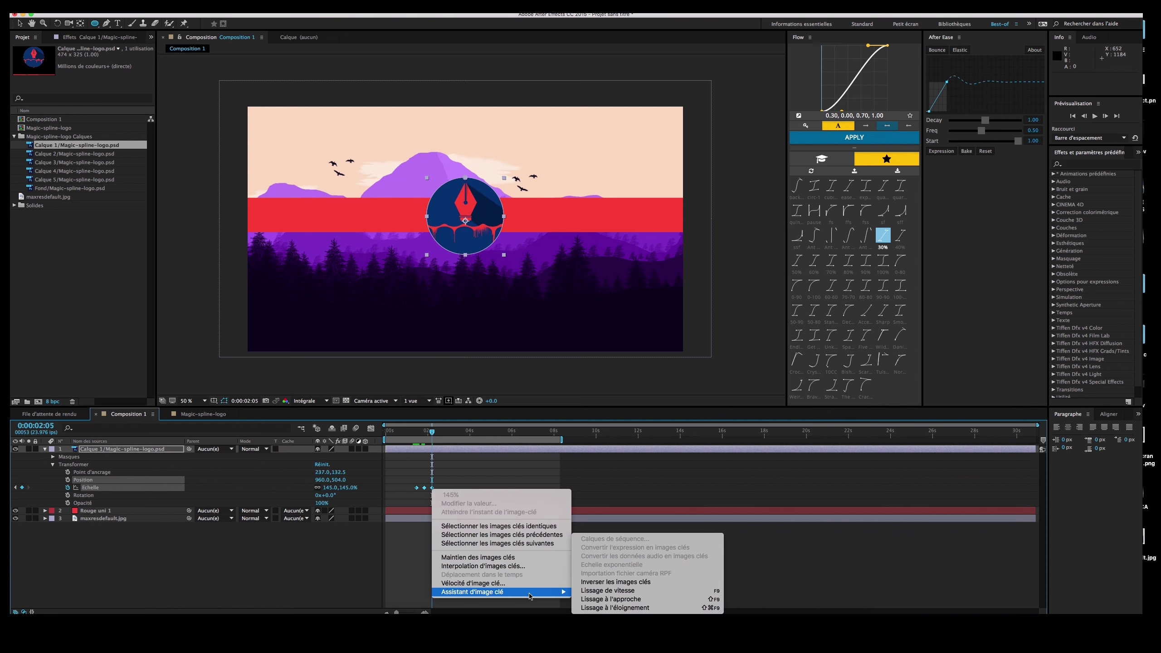
{"action": "left_click", "coordinate": [601, 591]}
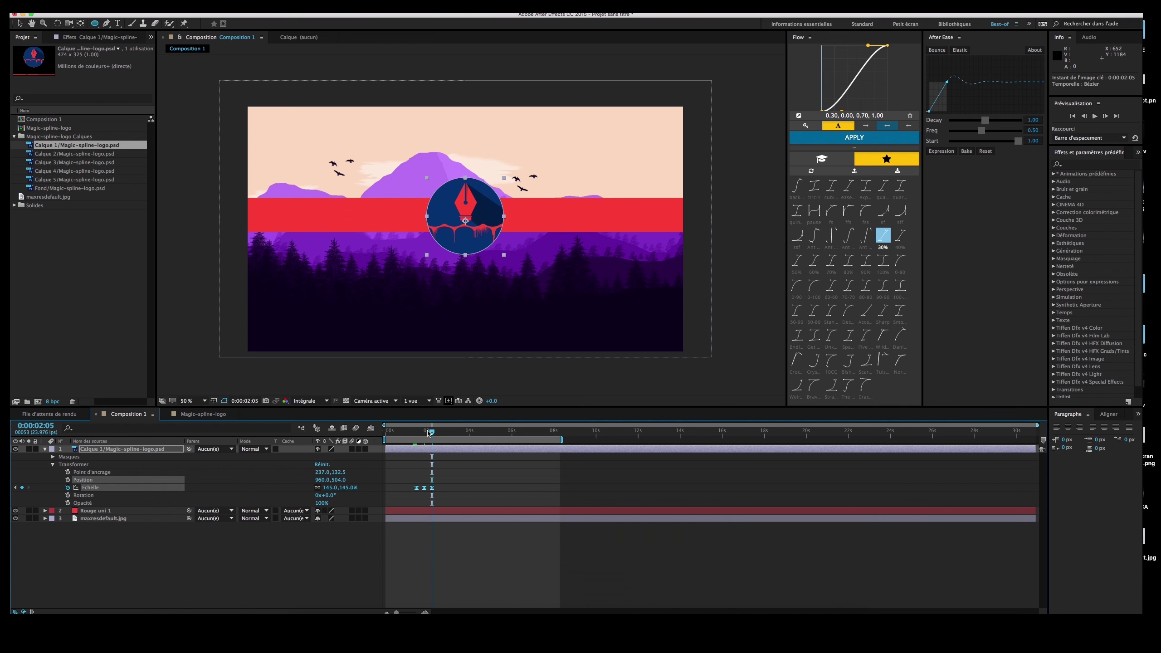
Step: Preview the eased logo scale animation
{"action": "key", "text": "space"}
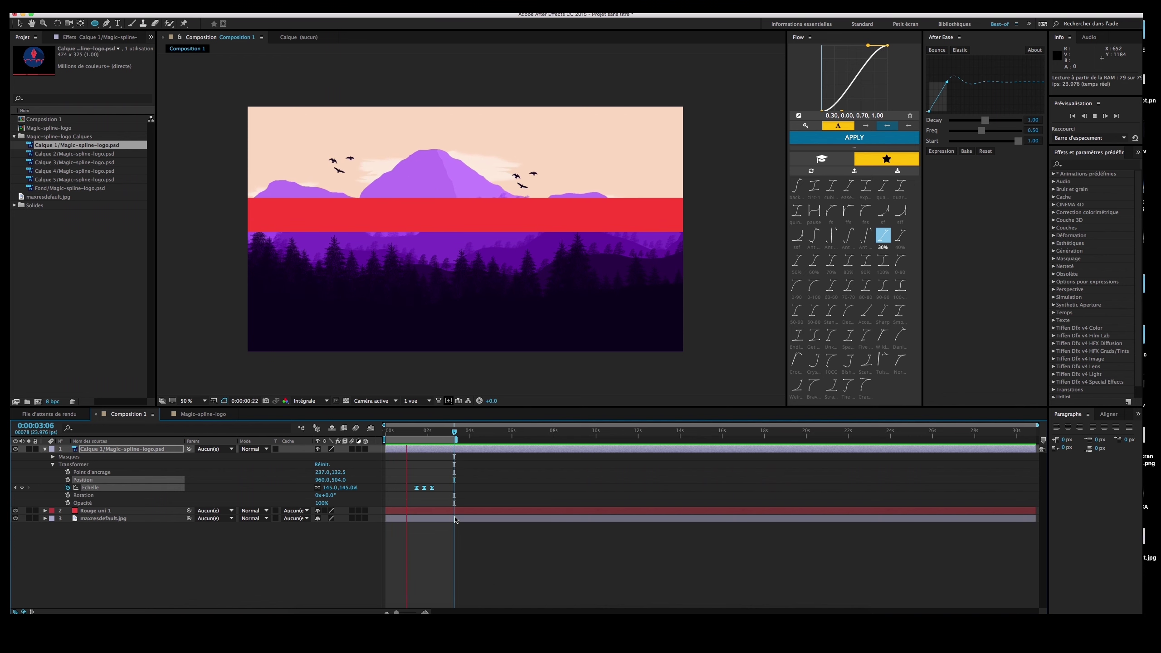
{"action": "key", "text": "space"}
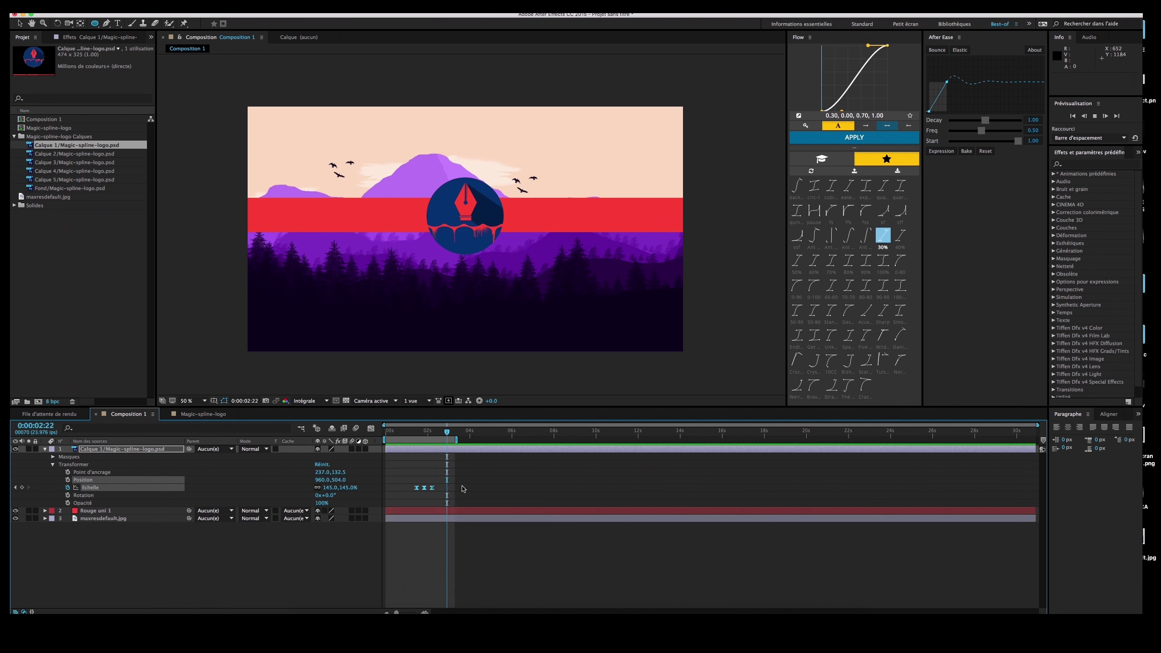
{"action": "left_click", "coordinate": [463, 489]}
Step: Add the expression loopOut ("cycle") to the logo layer's scale property
{"action": "left_click", "coordinate": [432, 433]}
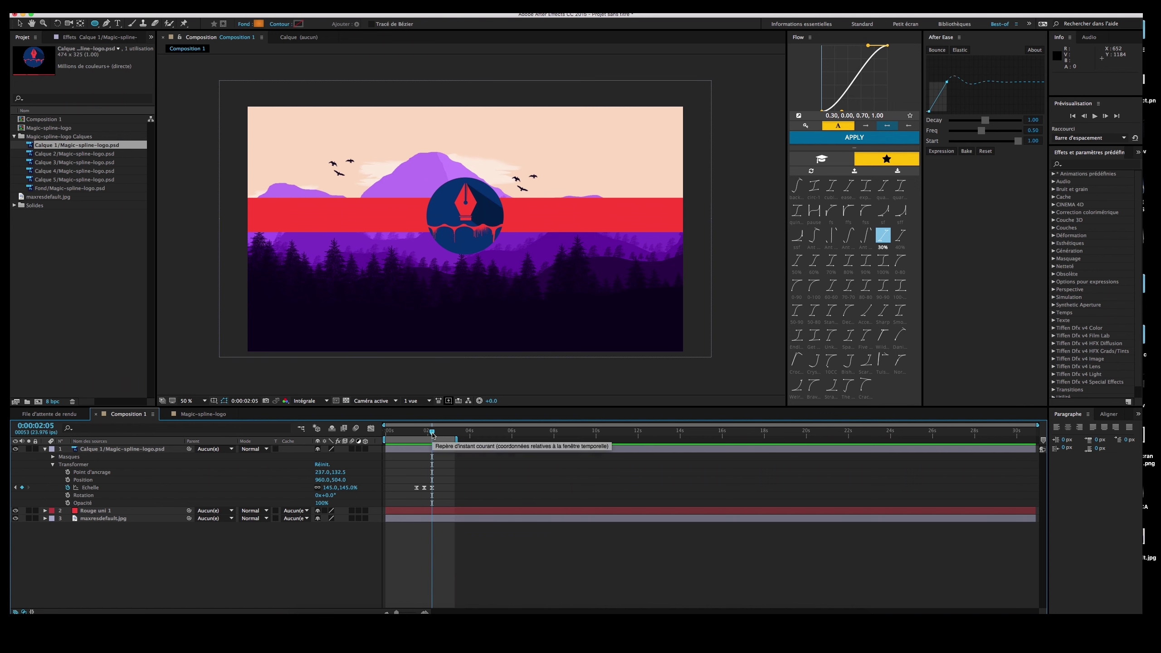
{"action": "left_click", "coordinate": [90, 488]}
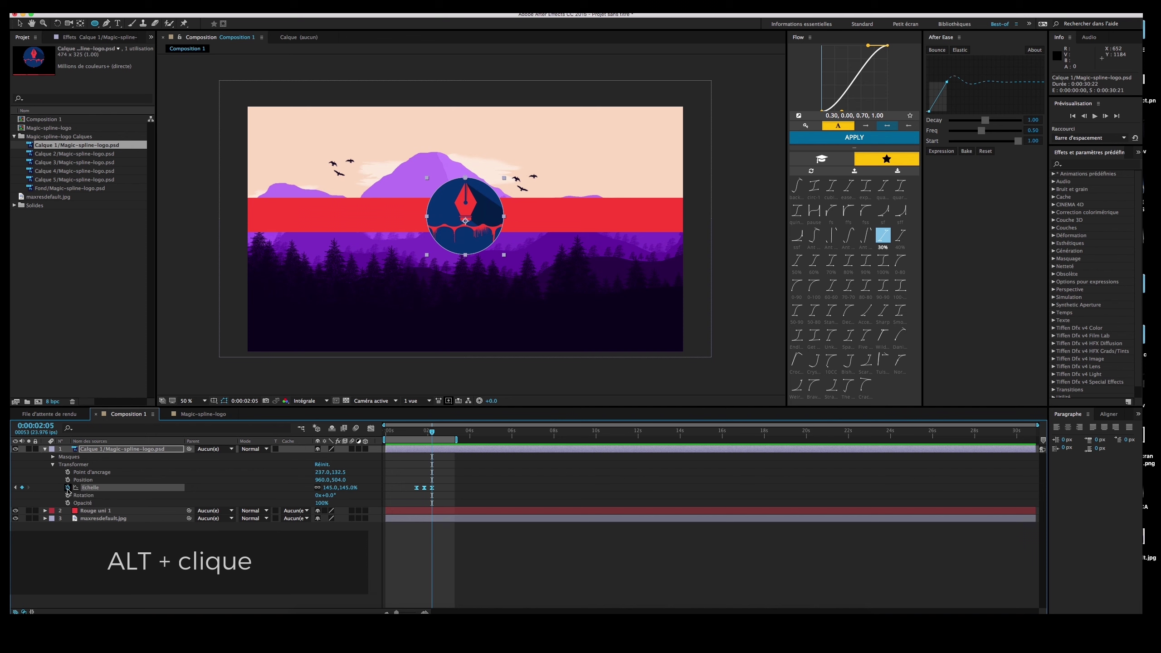
{"action": "left_click", "coordinate": [68, 488], "text": "alt"}
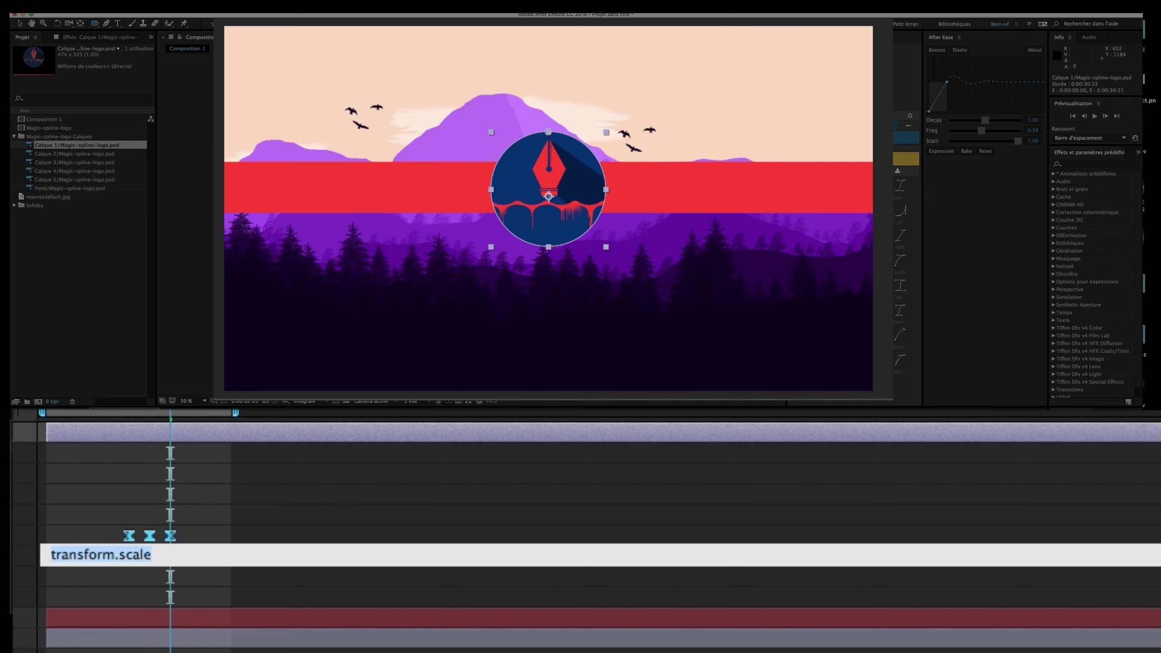
{"action": "key", "text": "BackSpace"}
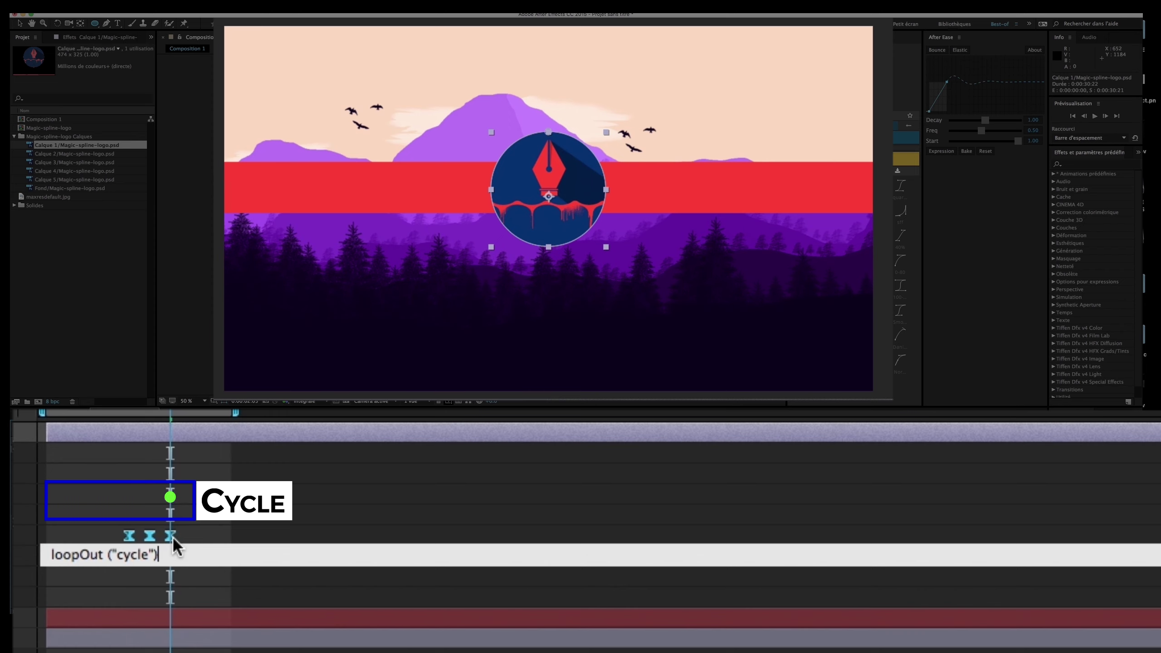
{"action": "key", "text": "KP_Enter"}
Step: Play back the composition to check the looping logo scale
{"action": "key", "text": "space"}
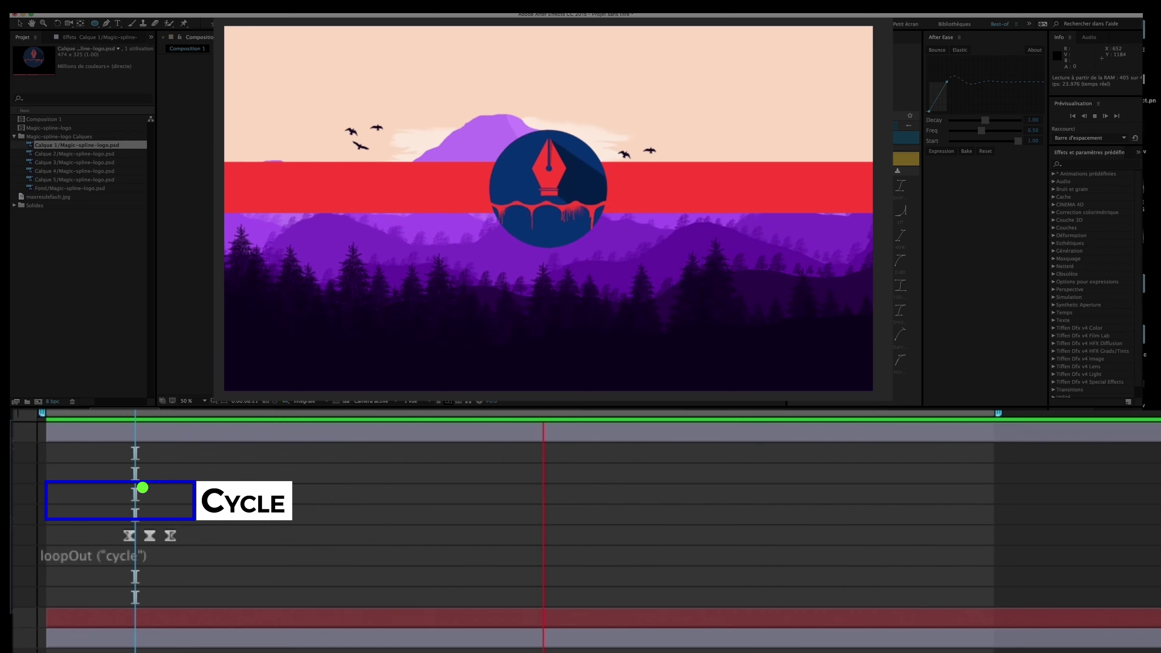
{"action": "key", "text": "space"}
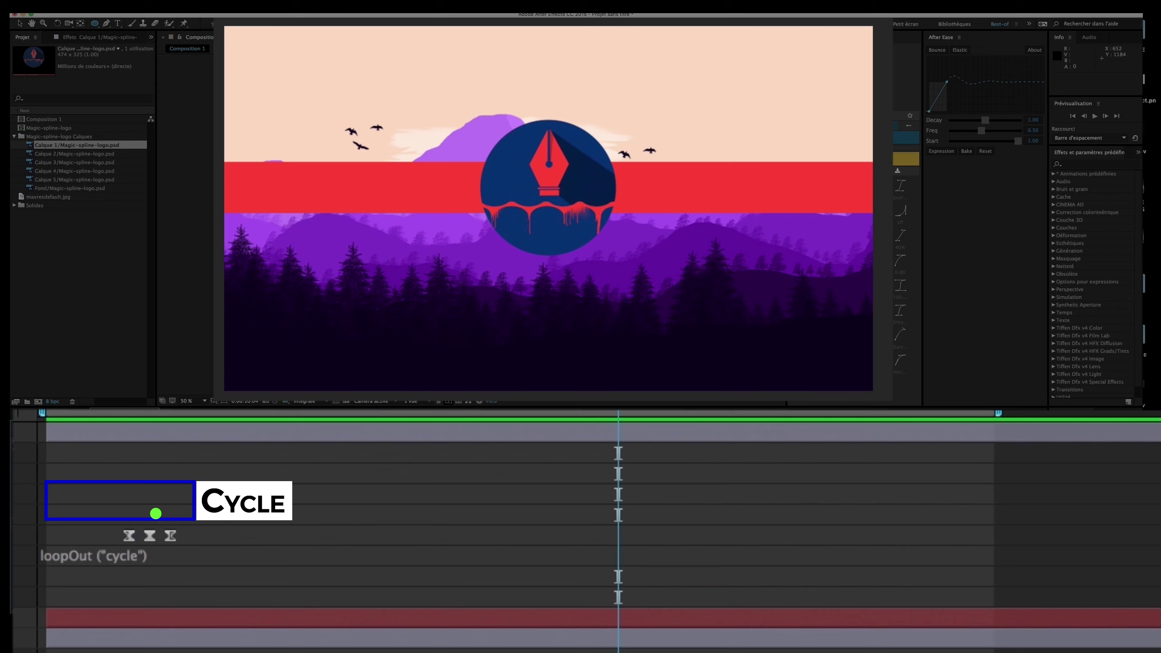
Step: Paste a copied scale keyframe at the composition's first frame and select the scale keyframe at 0:00:01:11
{"action": "left_click_drag", "start_coordinate": [618, 414], "coordinate": [47, 413]}
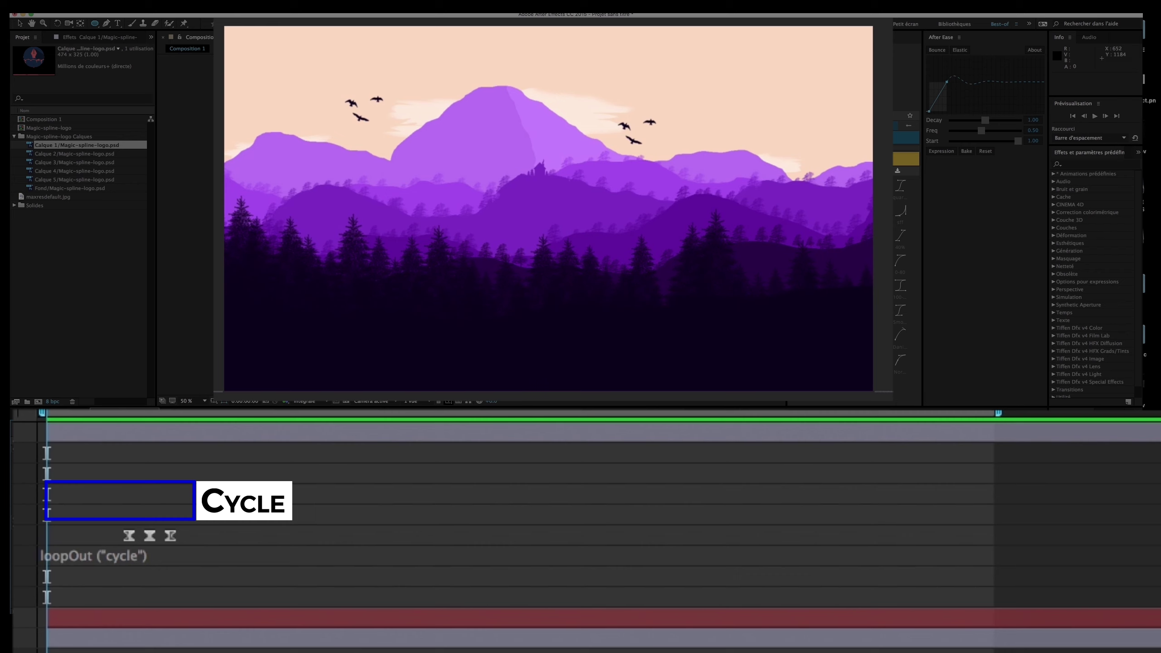
{"action": "key", "text": "ctrl+v"}
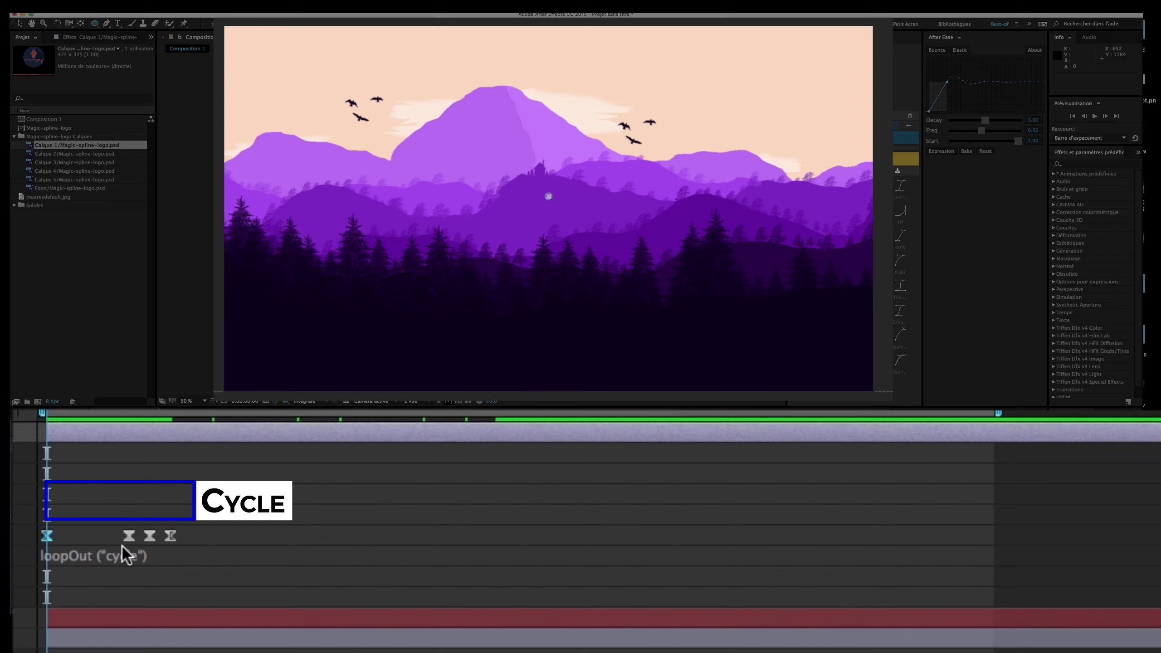
{"action": "left_click", "coordinate": [130, 538]}
{"action": "key", "text": "k"}
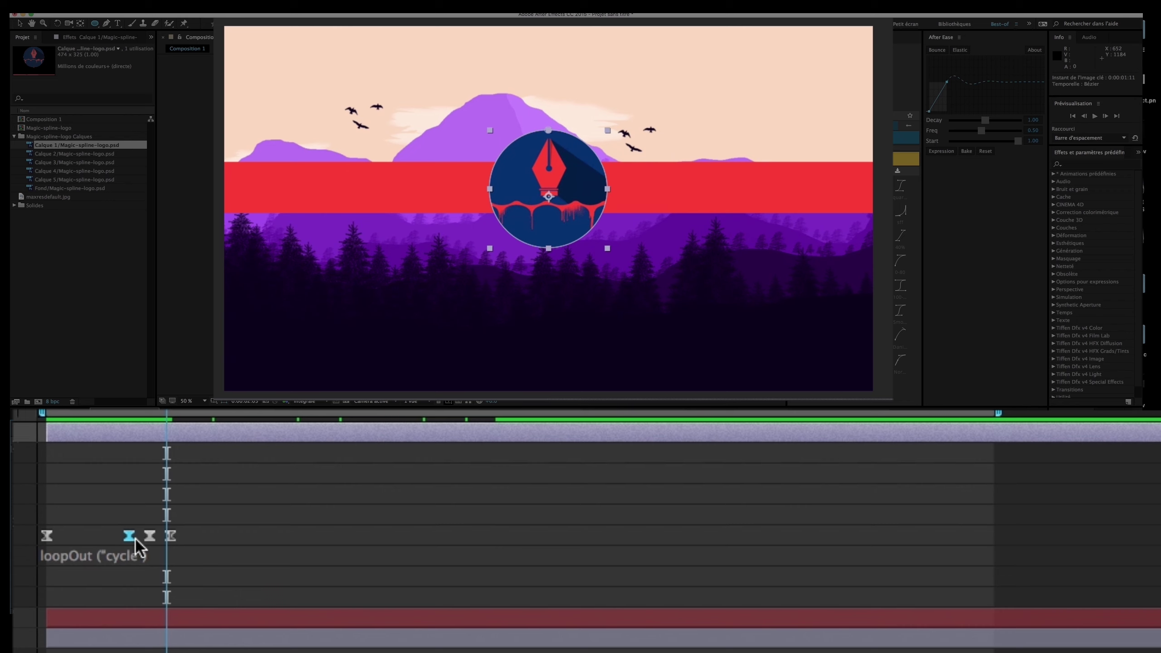
Step: Play back the composition from its first frame to check the cycle loop with the added starting keyframe
{"action": "key", "text": "Home"}
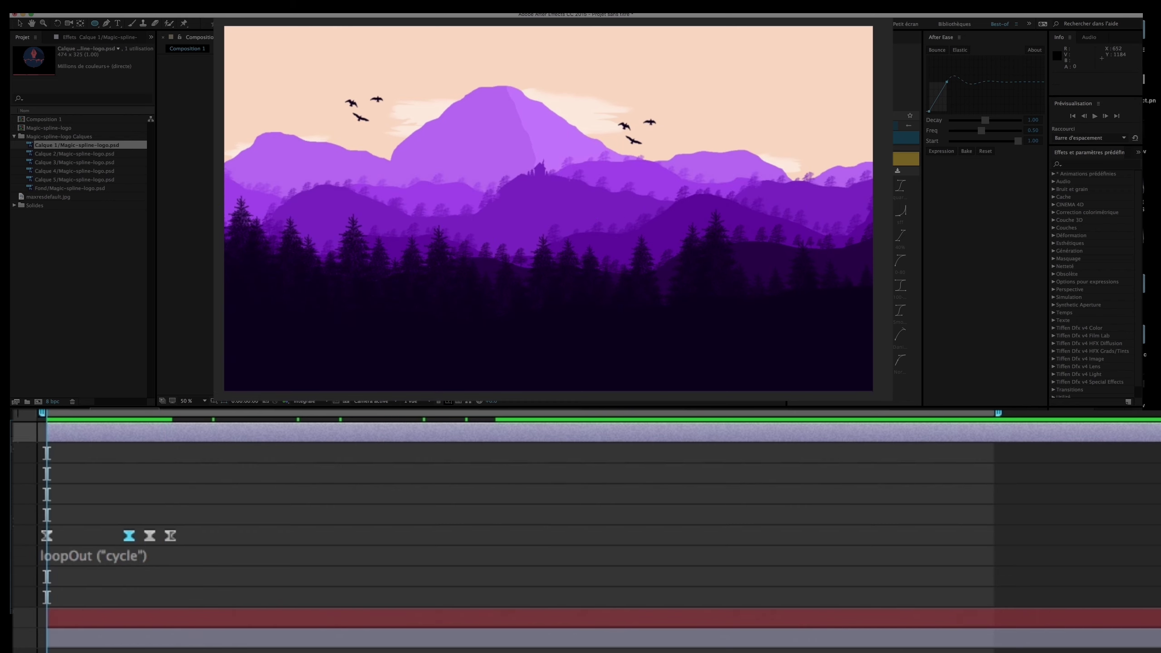
{"action": "key", "text": "space"}
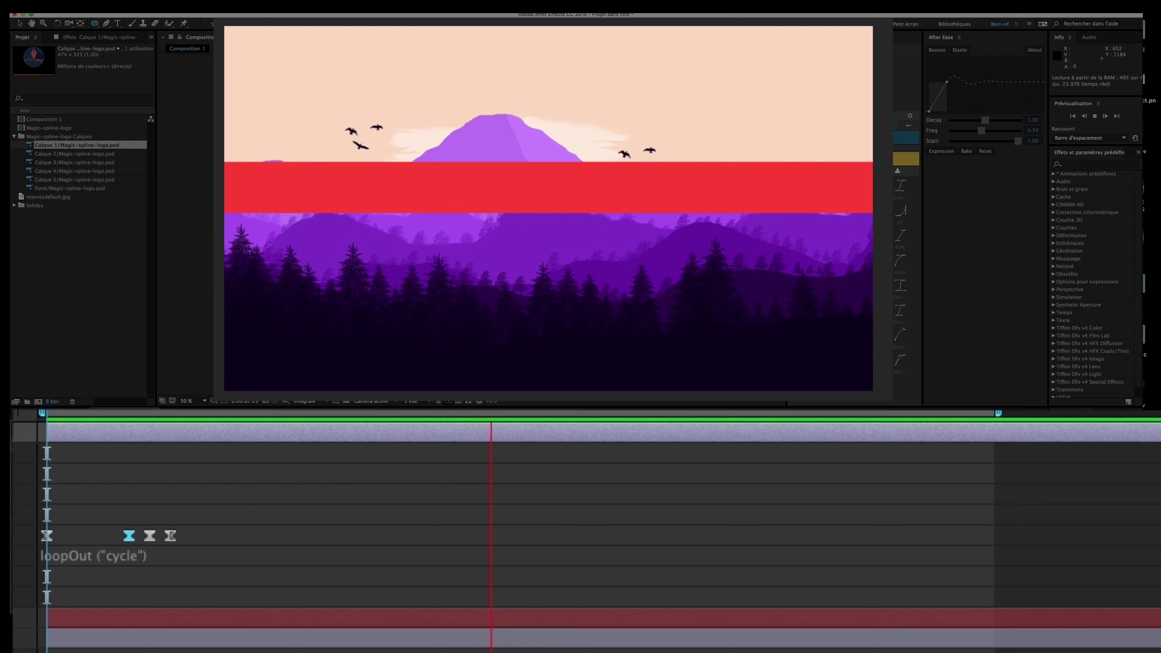
{"action": "key", "text": "space"}
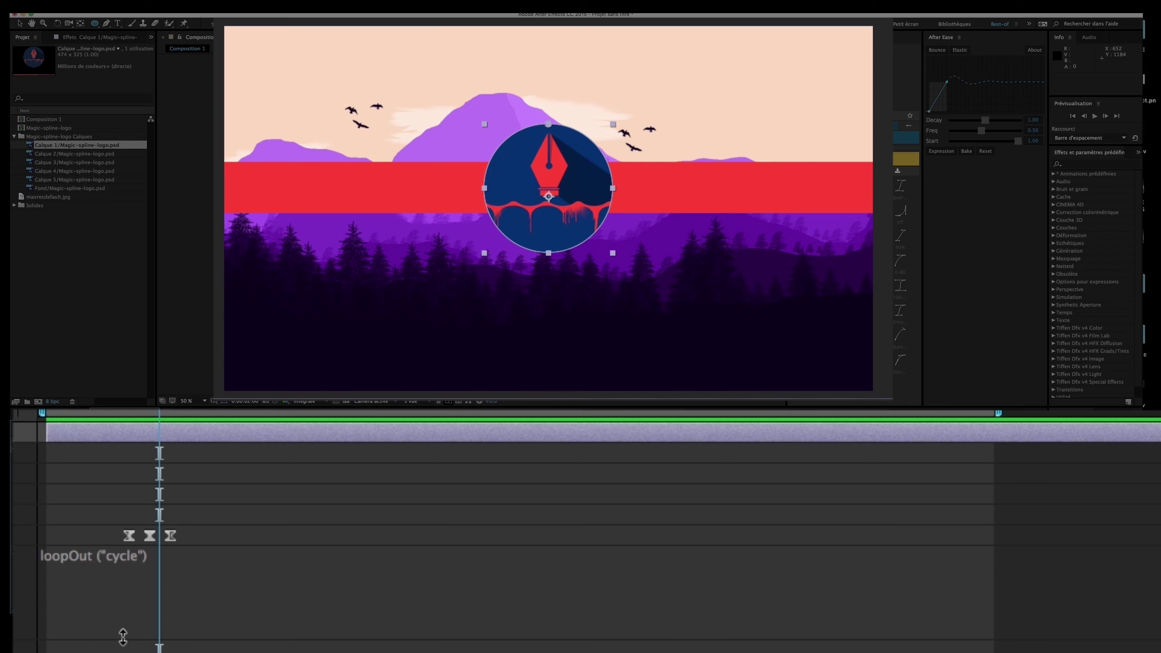
Step: Change the logo's scale expression to loopOut ("pingpong") and play back the composition from its first frame
{"action": "left_click", "coordinate": [121, 555]}
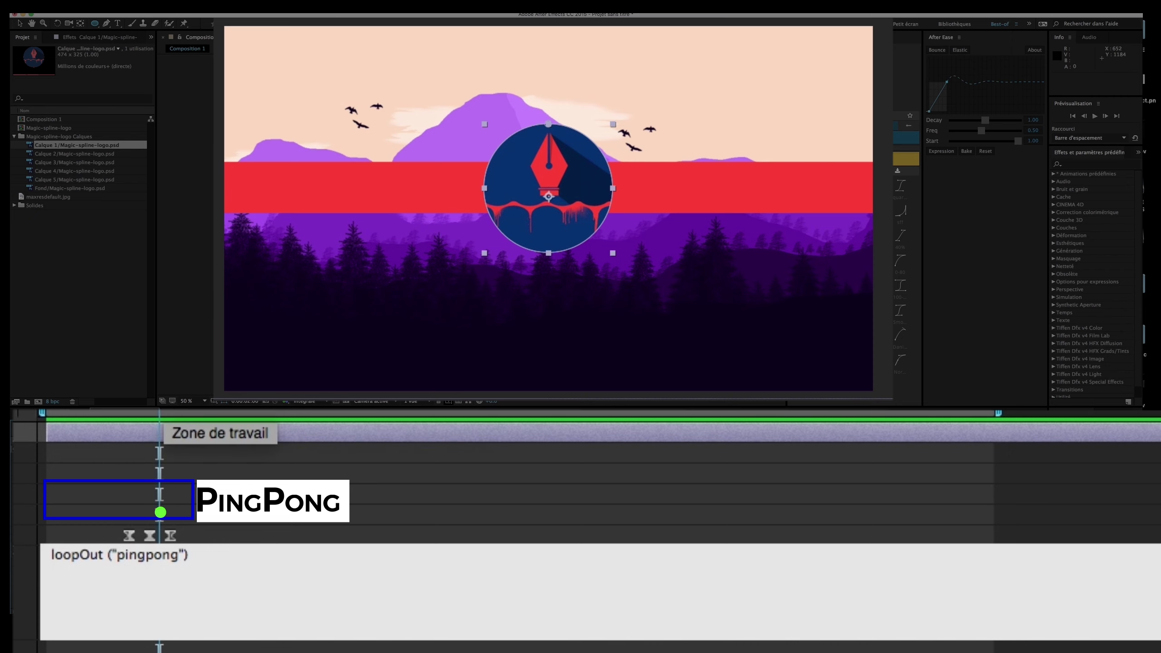
{"action": "left_click", "coordinate": [196, 531]}
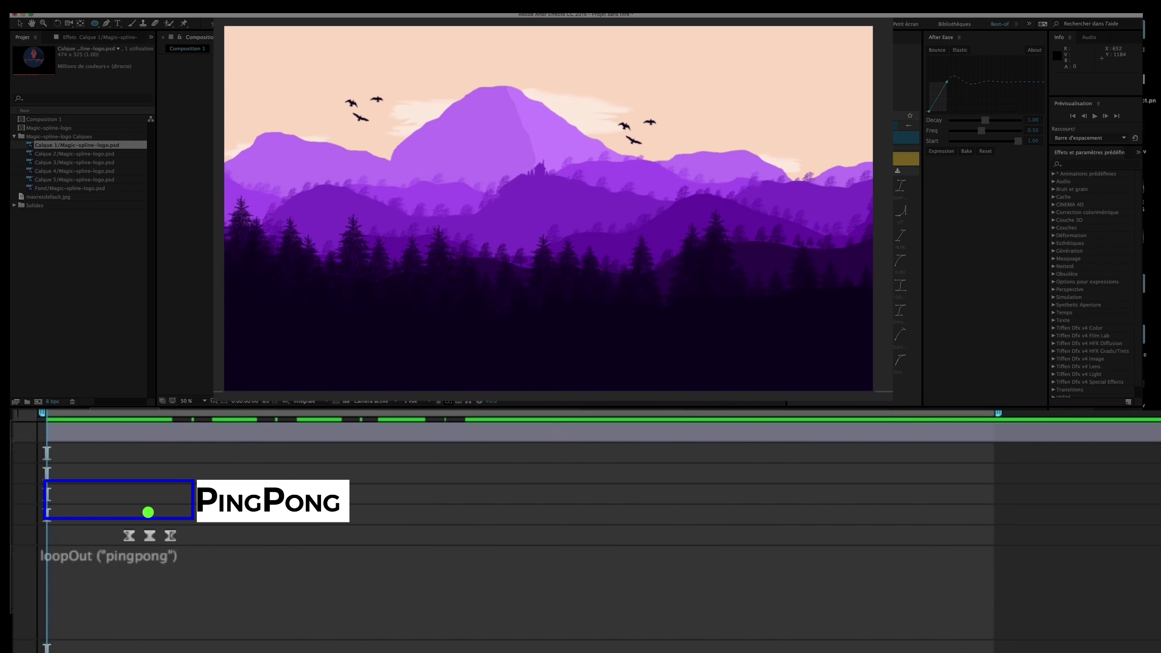
{"action": "key", "text": "space"}
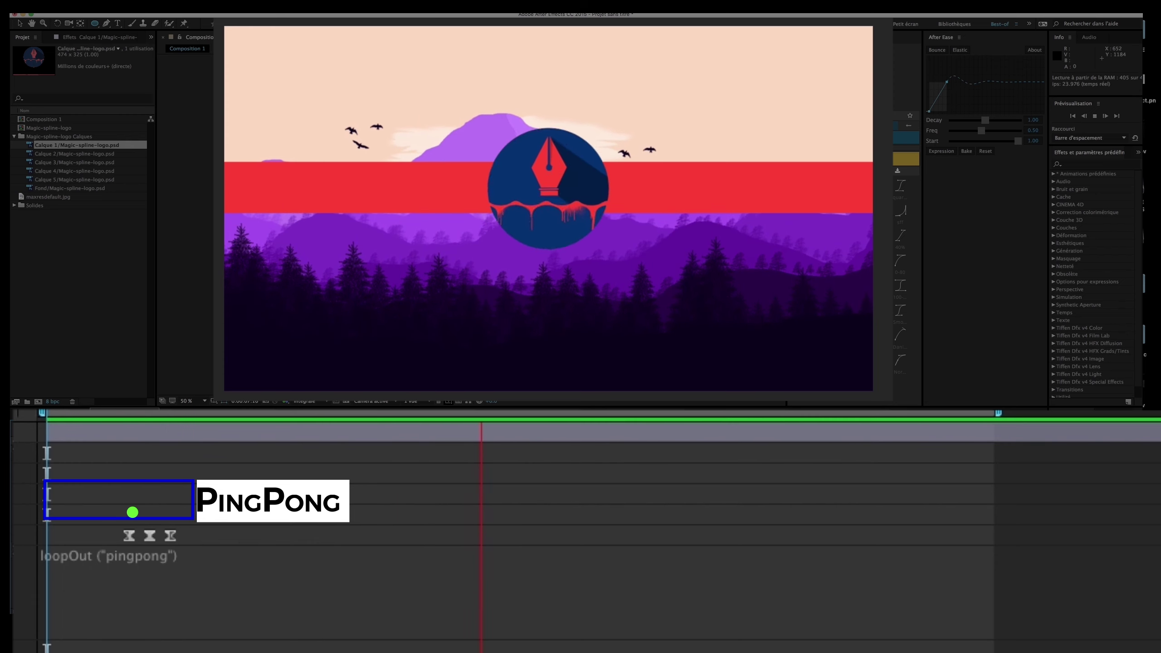
{"action": "key", "text": "space"}
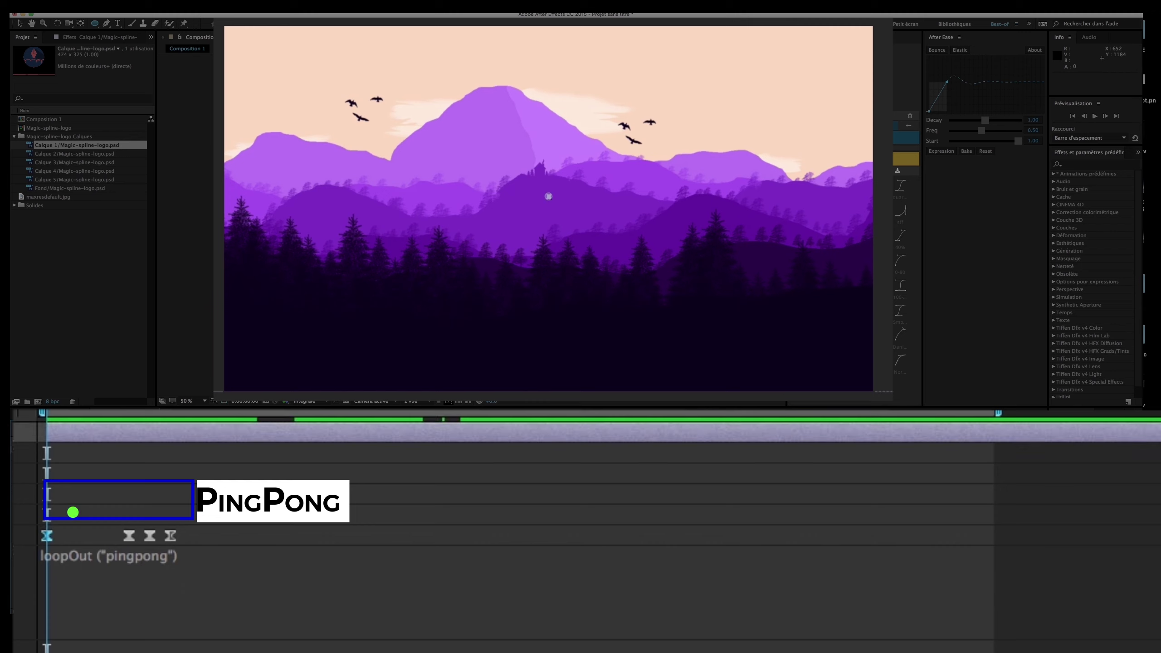
Step: Play back the pingpong loop with a scale keyframe at the first frame and examine the motion across the keyframes
{"action": "key", "text": "space"}
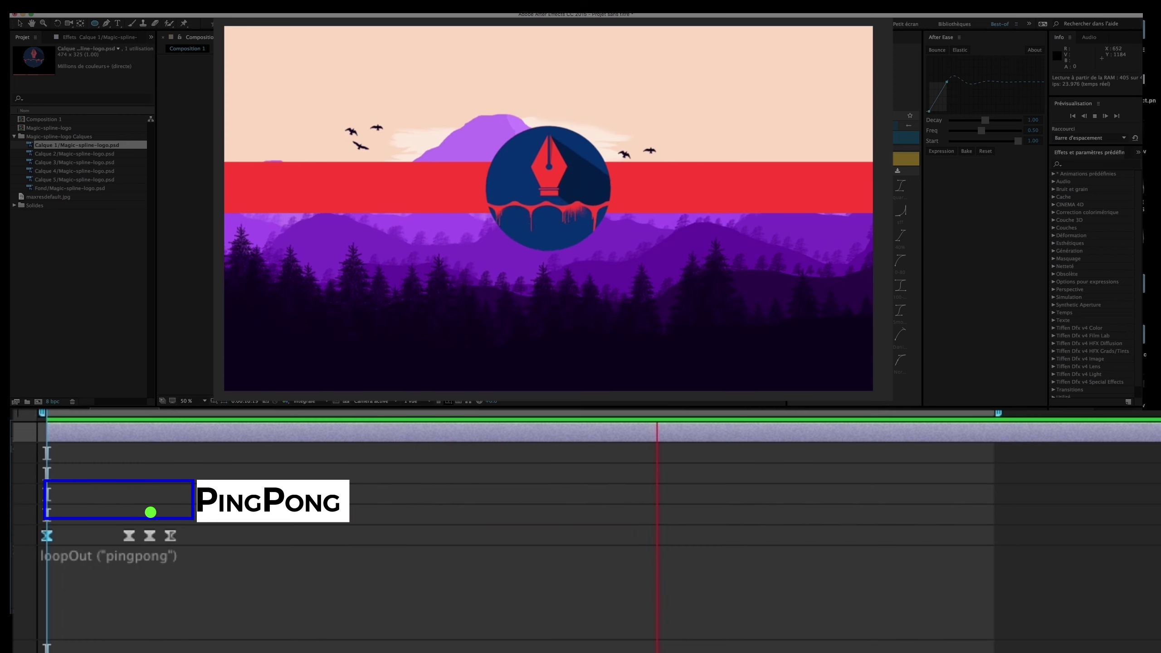
{"action": "key", "text": "space"}
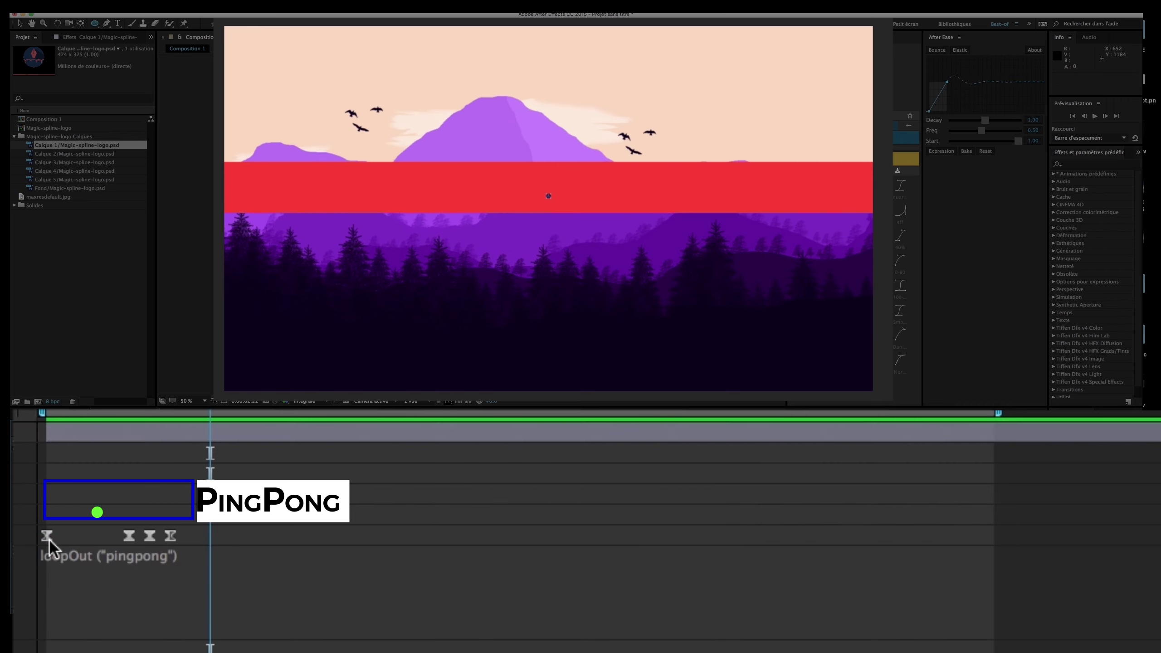
{"action": "scroll", "coordinate": [49, 541], "scroll_direction": "up", "scroll_amount": 5}
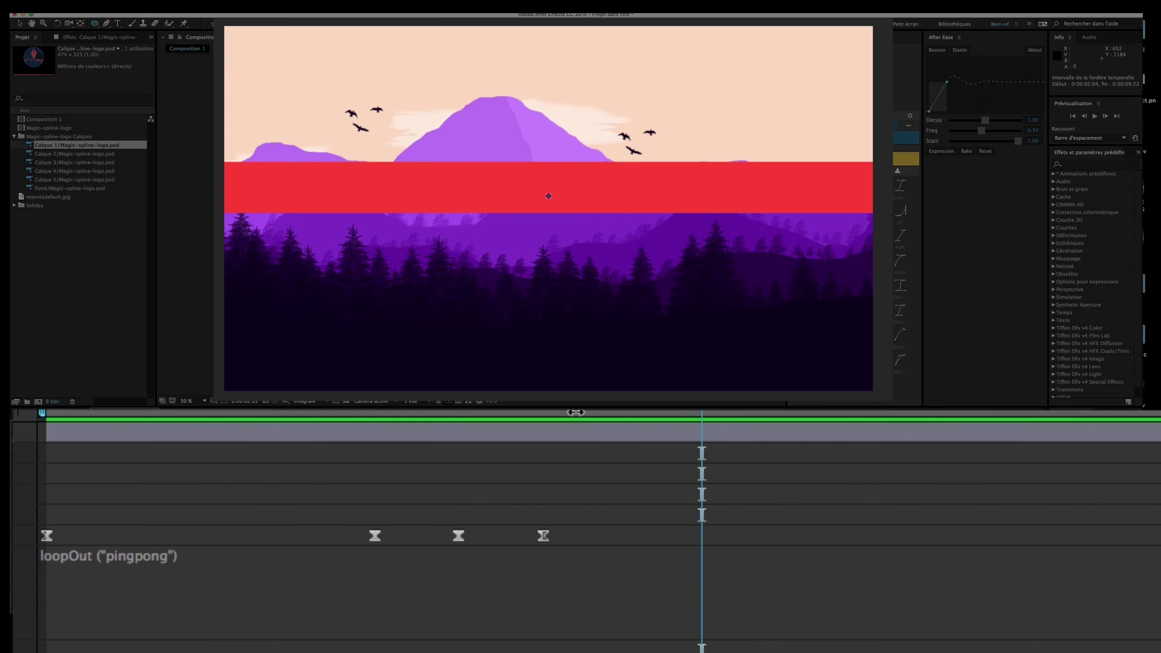
{"action": "left_click_drag", "start_coordinate": [578, 408], "coordinate": [47, 407]}
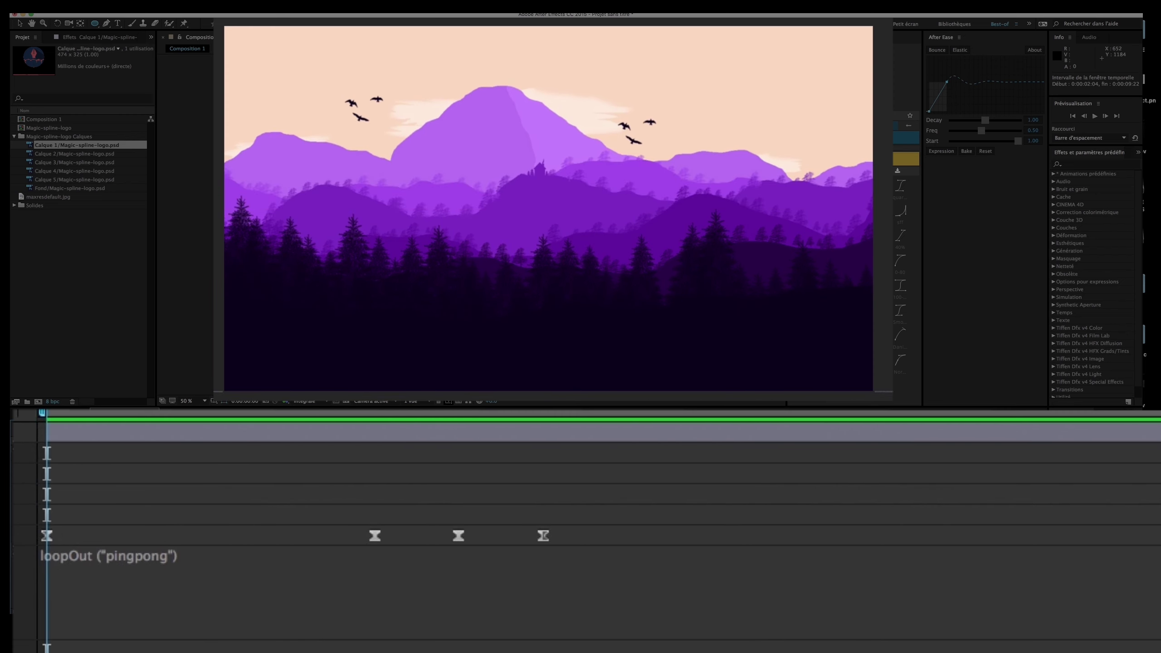
{"action": "key", "text": "space"}
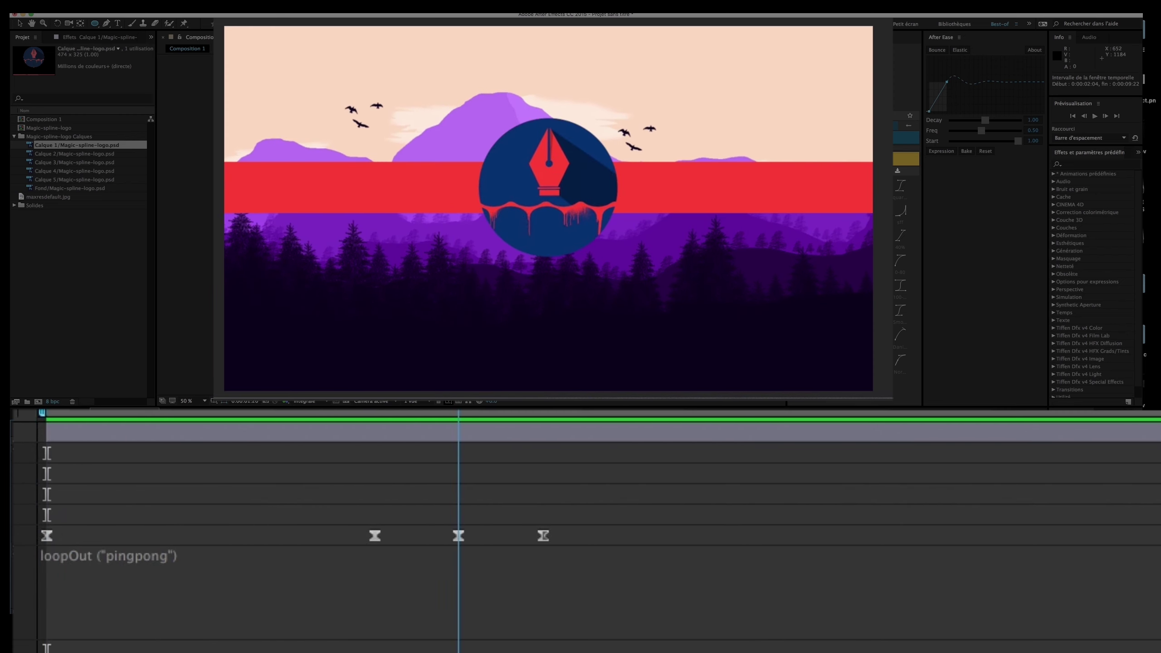
{"action": "key", "text": "space"}
Step: Add 0 as the expression's second argument so it reads loopOut ("pingpong",0)
{"action": "left_click_drag", "start_coordinate": [590, 539], "coordinate": [458, 537]}
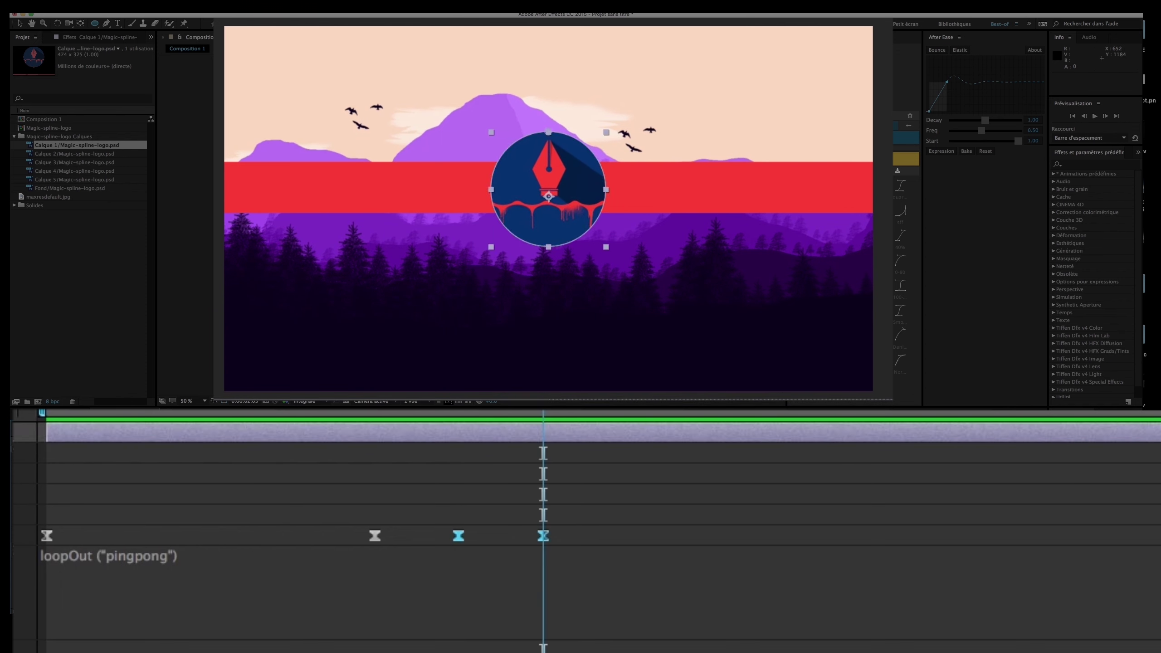
{"action": "left_click", "coordinate": [393, 578]}
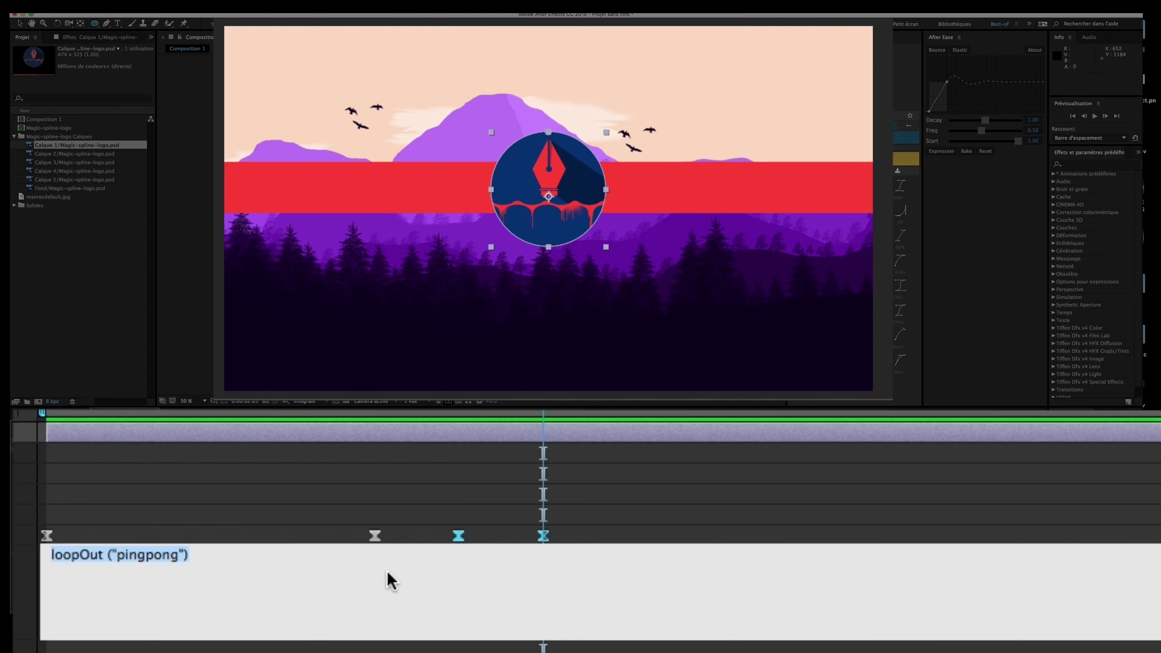
{"action": "left_click", "coordinate": [184, 555]}
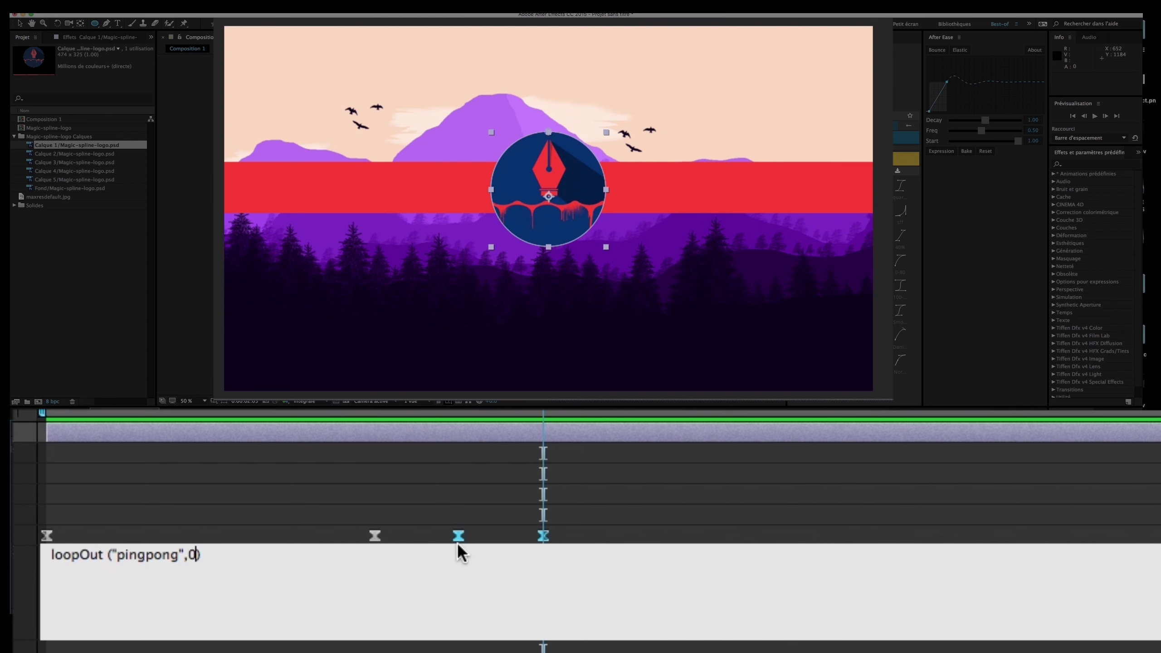
{"action": "left_click", "coordinate": [594, 522]}
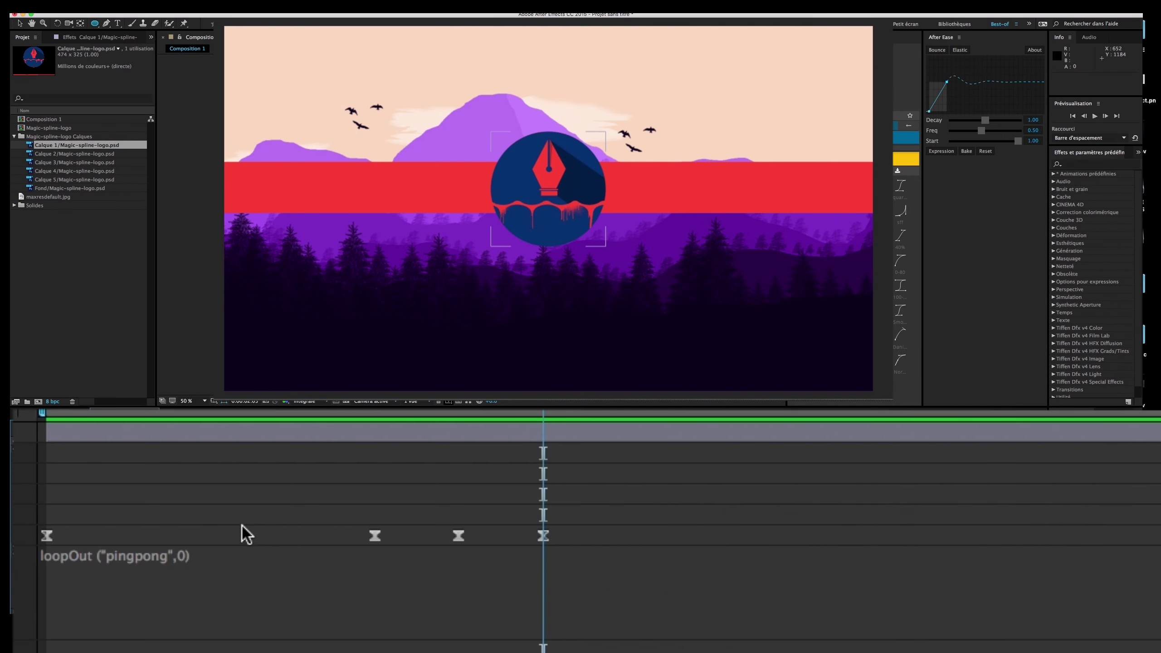
Step: Play back the composition to check how the logo loops with the argument 0
{"action": "key", "text": "space"}
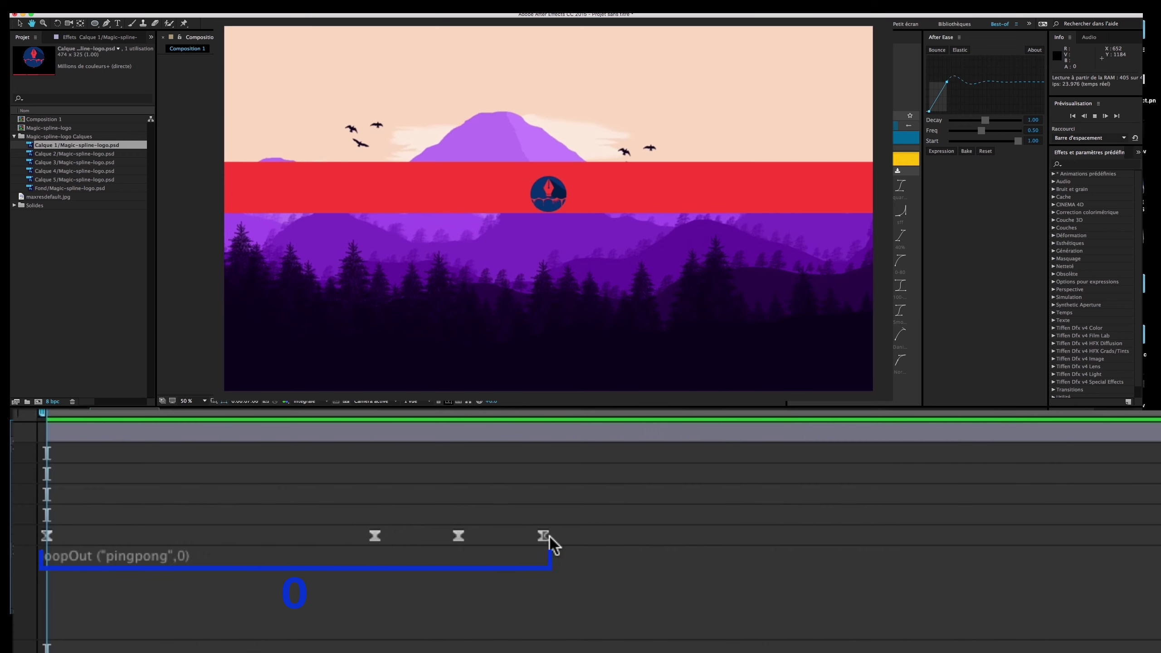
{"action": "key", "text": "space"}
{"action": "left_click", "coordinate": [572, 413]}
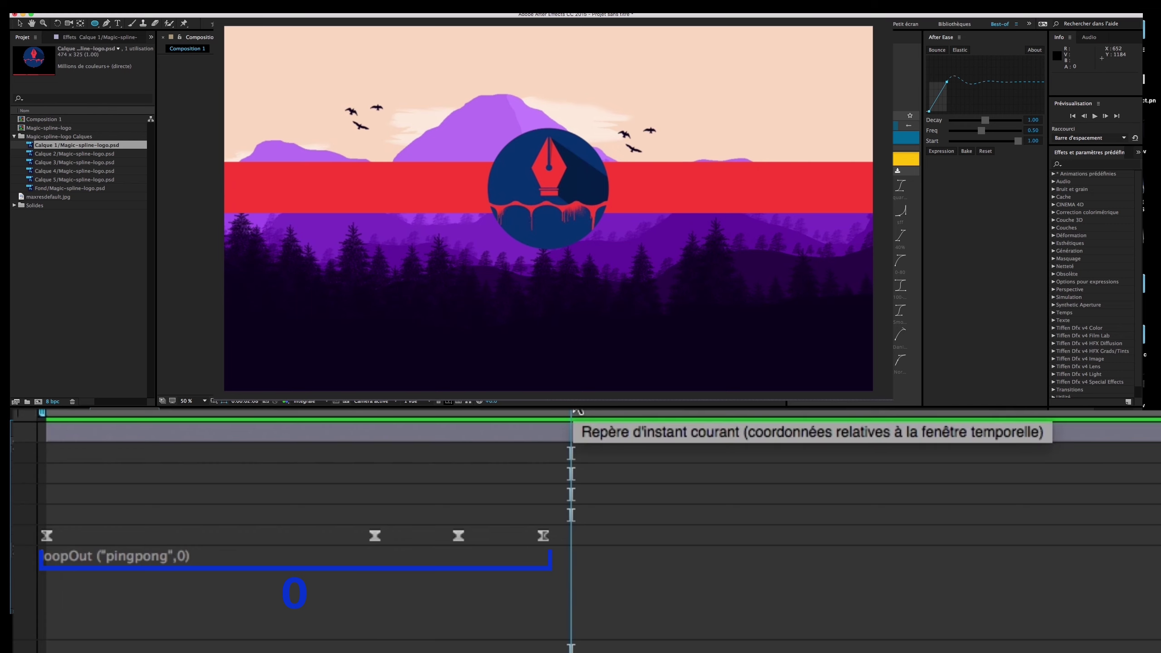
Step: Change the scale expression to loopOut ("pingpong",1) and play back the resulting loop
{"action": "left_click", "coordinate": [193, 571]}
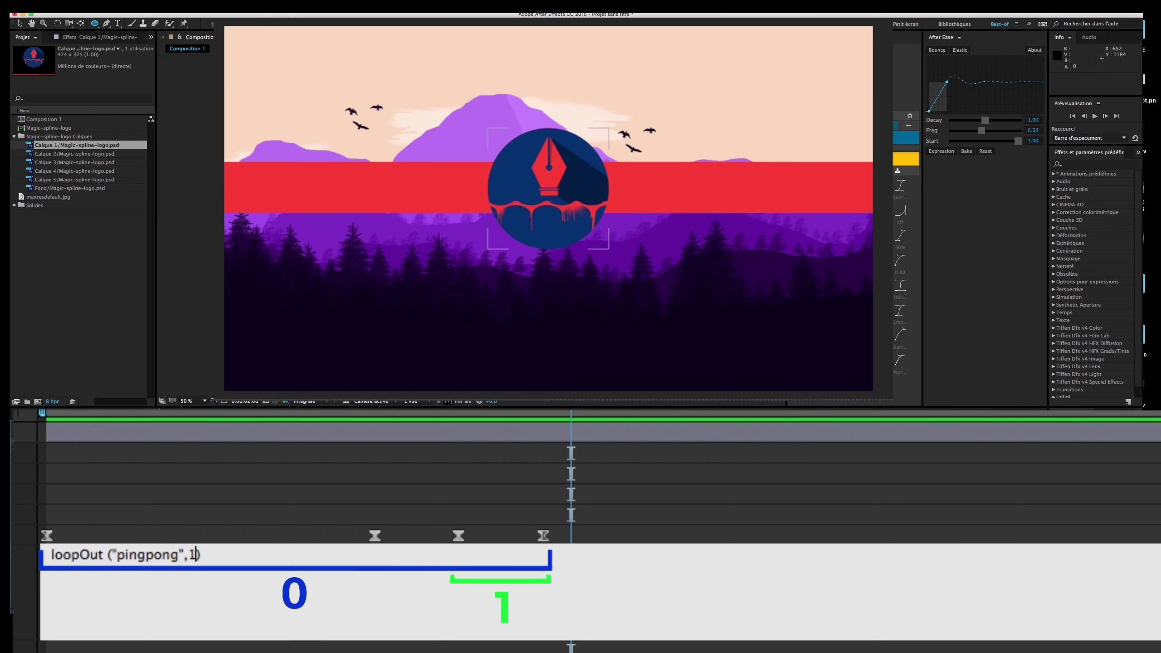
{"action": "key", "text": "KP_Enter"}
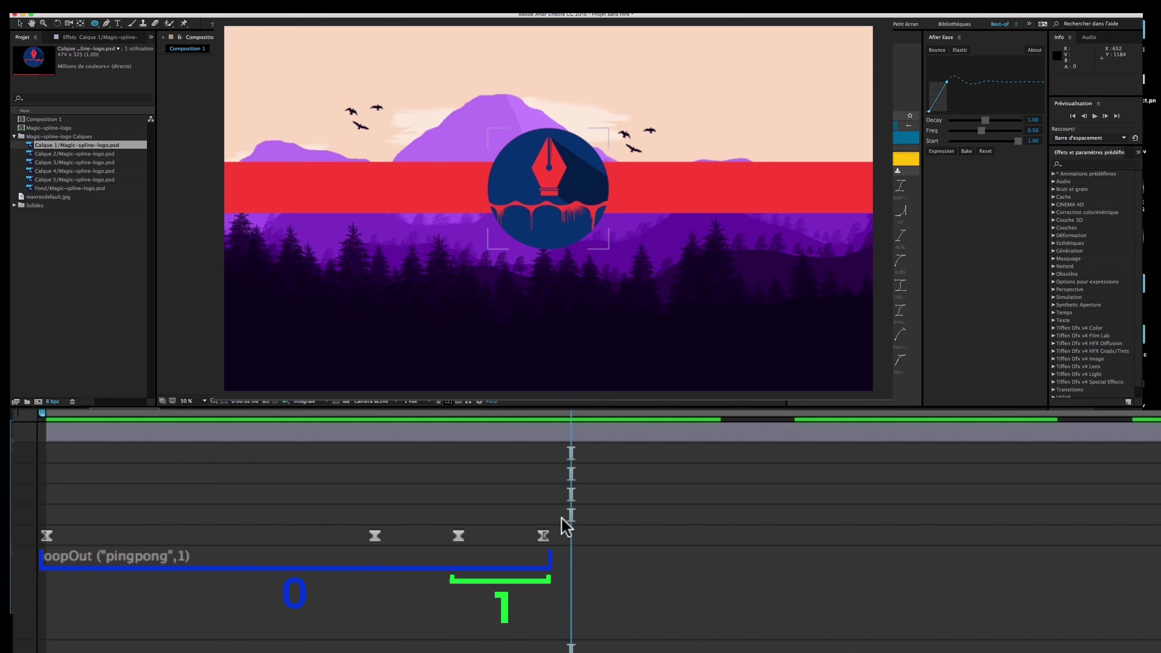
{"action": "key", "text": "space"}
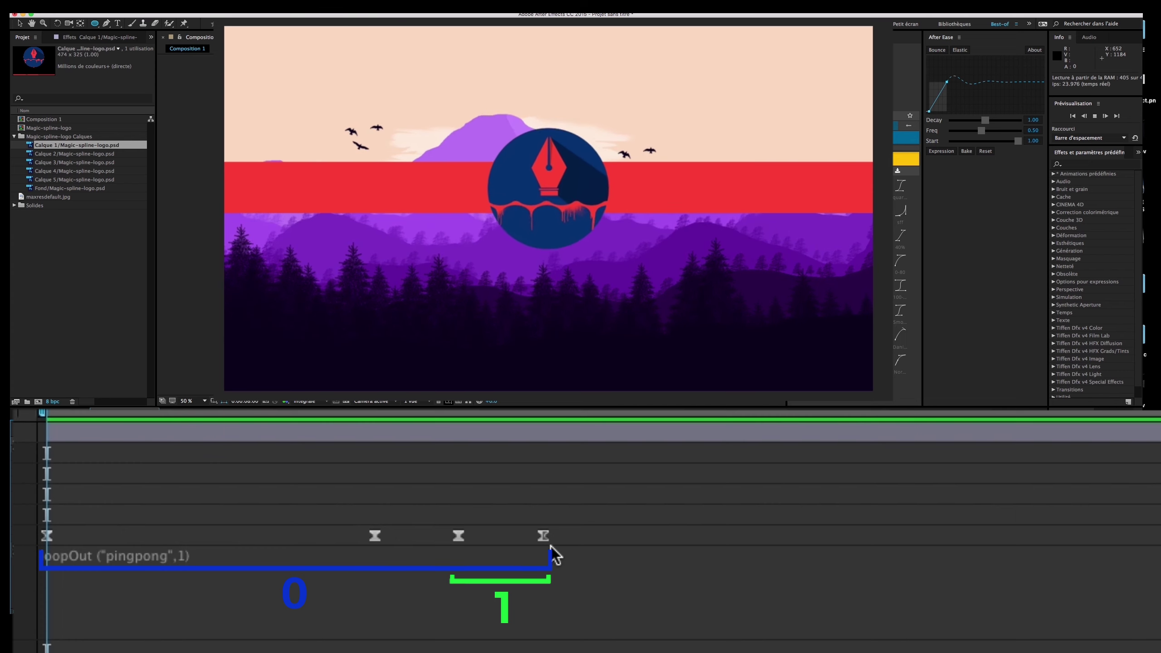
{"action": "key", "text": "space"}
{"action": "left_click", "coordinate": [160, 432]}
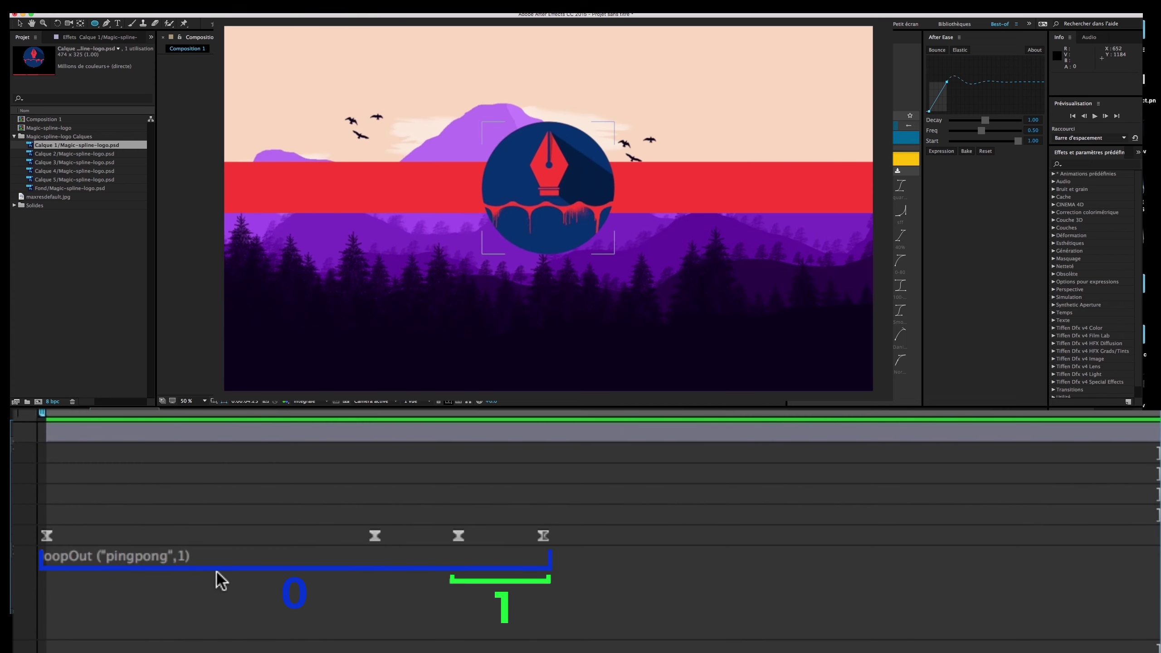
{"action": "left_click_drag", "start_coordinate": [516, 412], "coordinate": [506, 412]}
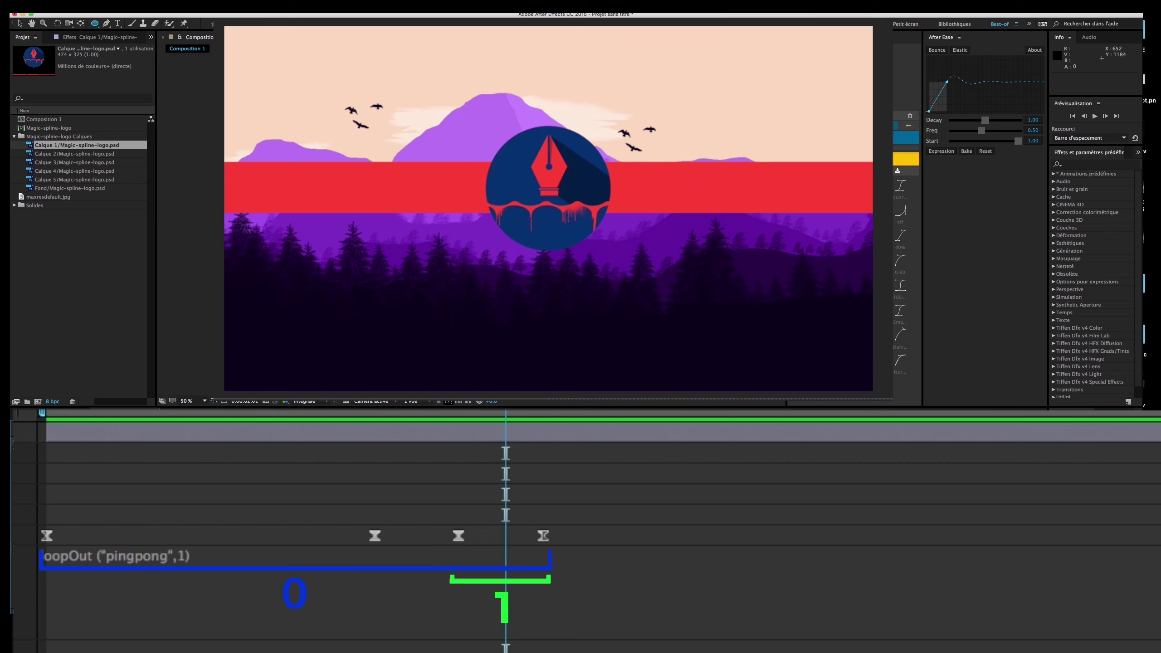
Step: Change the scale expression to loopOut ("pingpong",2) and play back the composition from its first frame
{"action": "left_click", "coordinate": [179, 560]}
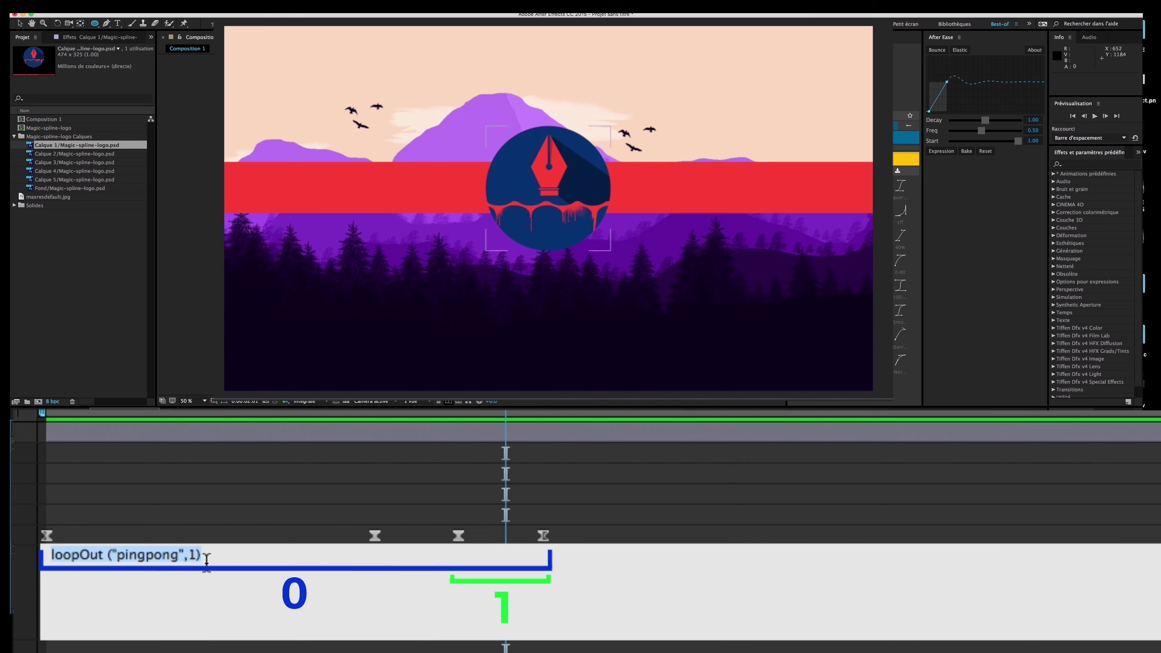
{"action": "left_click", "coordinate": [196, 554]}
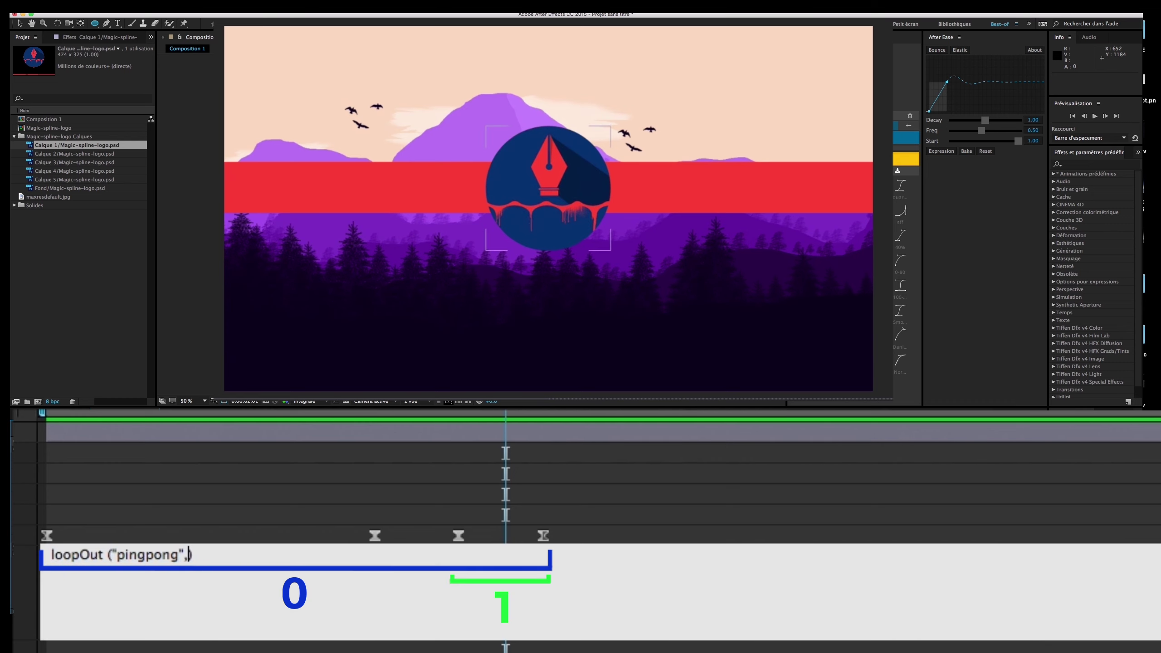
{"action": "type", "text": "2"}
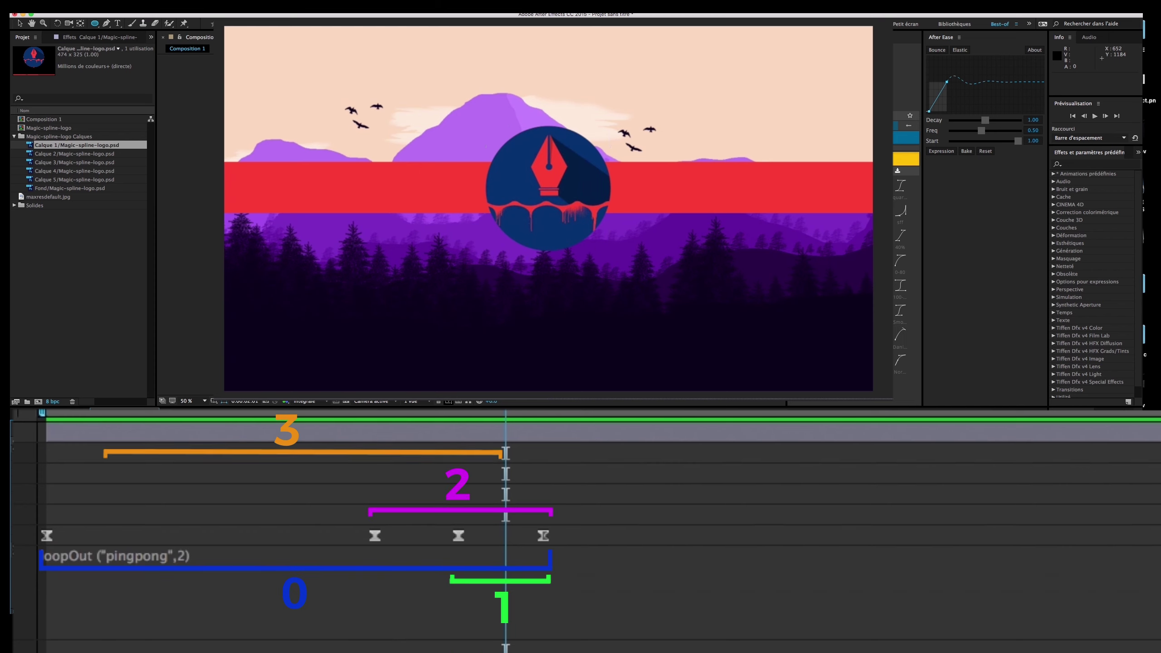
{"action": "key", "text": "KP_Enter"}
{"action": "key", "text": "Home"}
{"action": "key", "text": "space"}
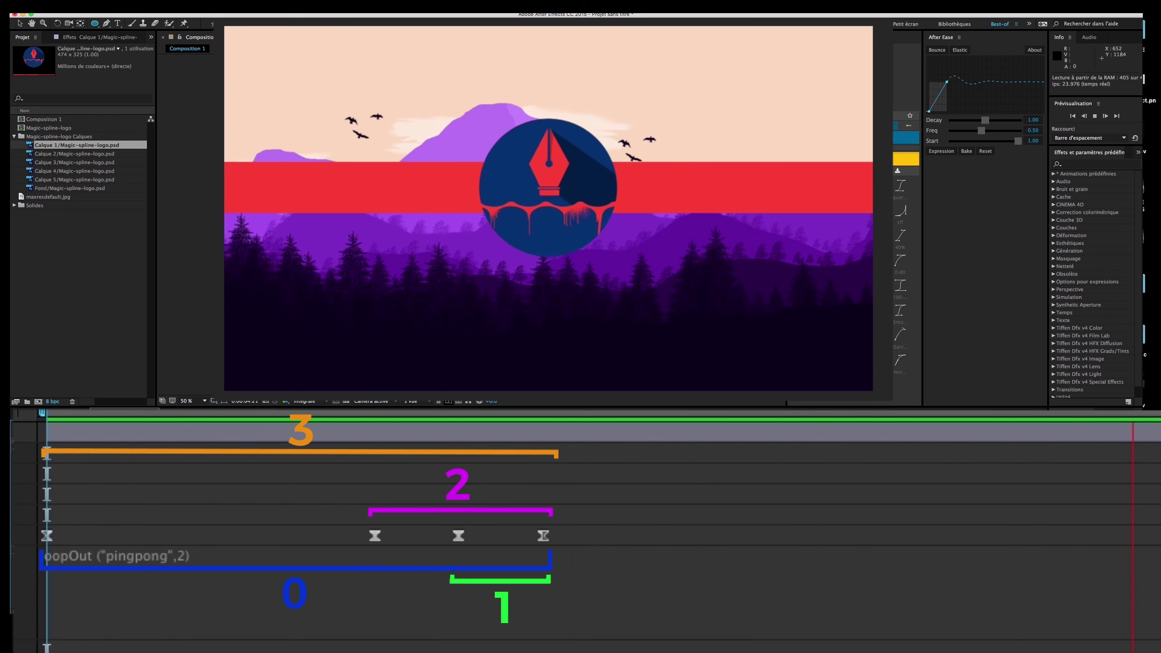
{"action": "key", "text": "space"}
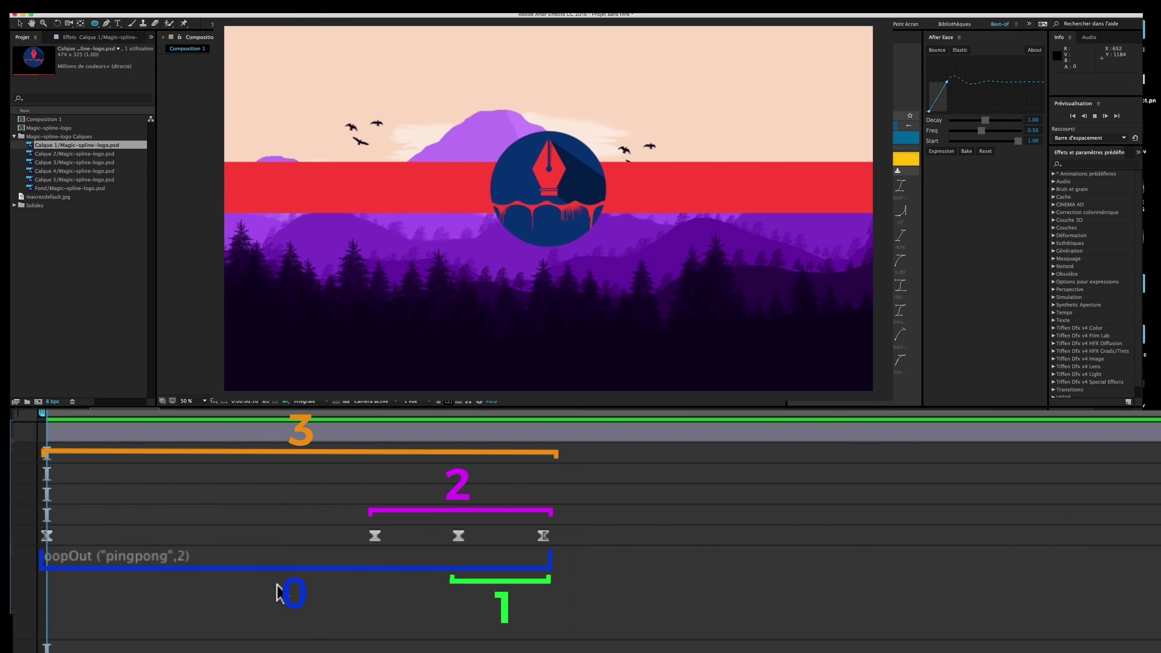